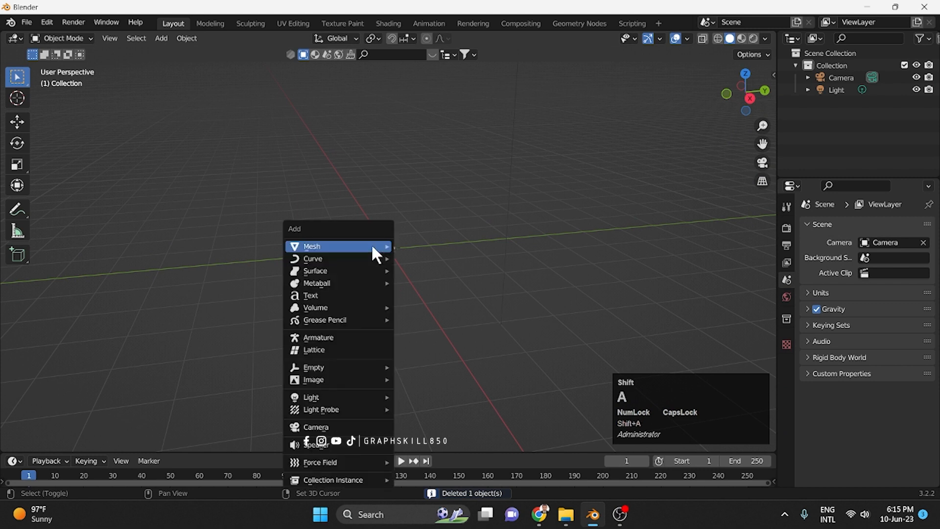
Add a UV sphere mesh to the scene.
mouse_move(376, 248)
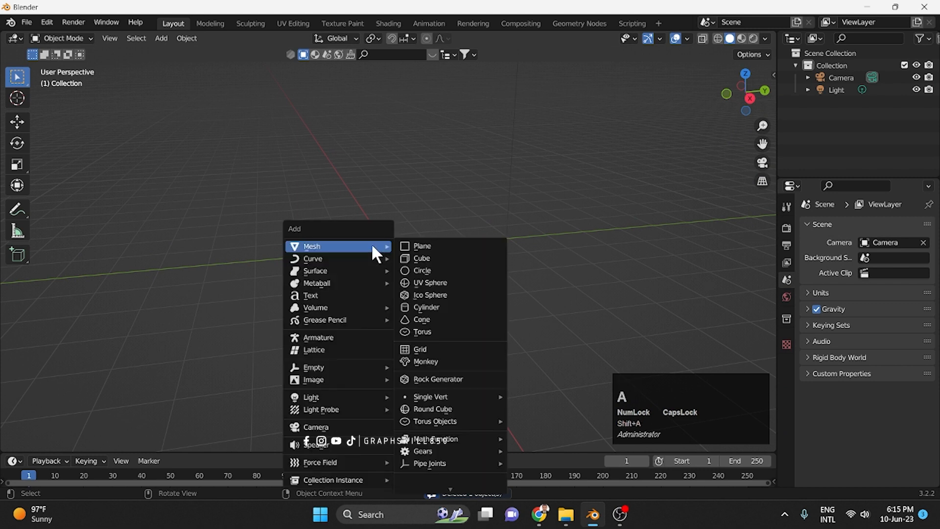
click(437, 288)
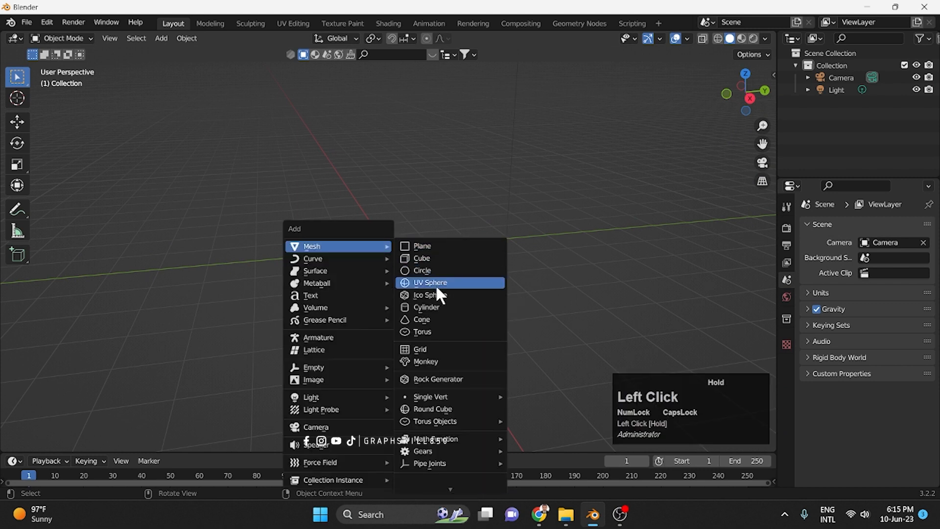
scroll(356, 279, up, 2)
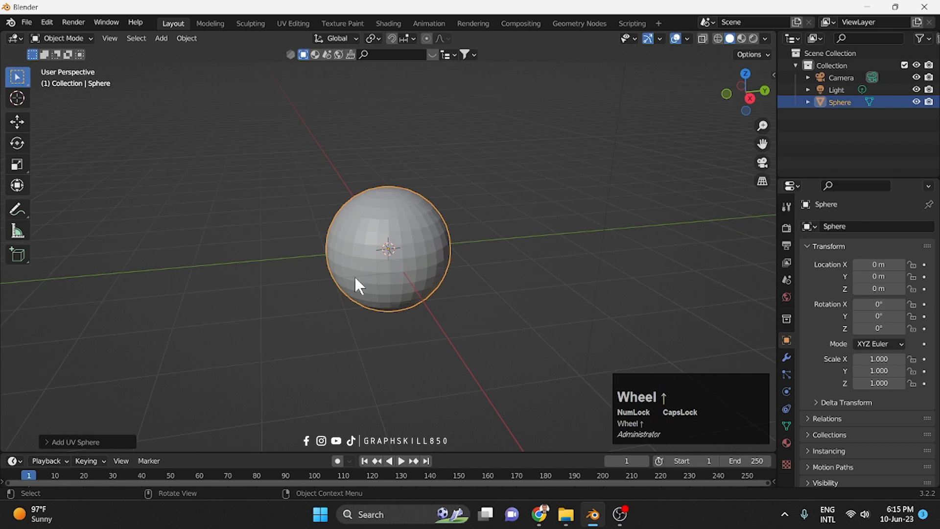
In Edit Mode with X-ray on, box-select the +X half of the sphere from the top view and separate the selection into its own object.
key(KP_7)
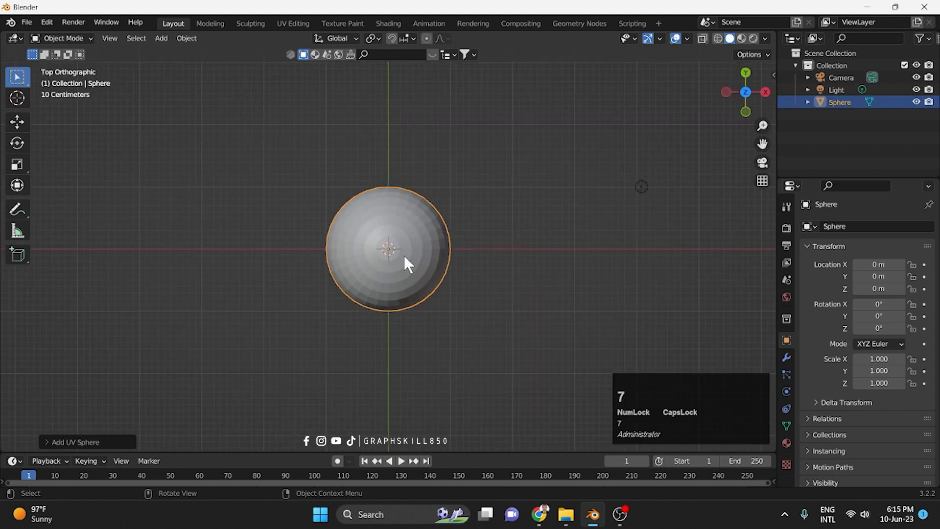
scroll(404, 255, up, 3)
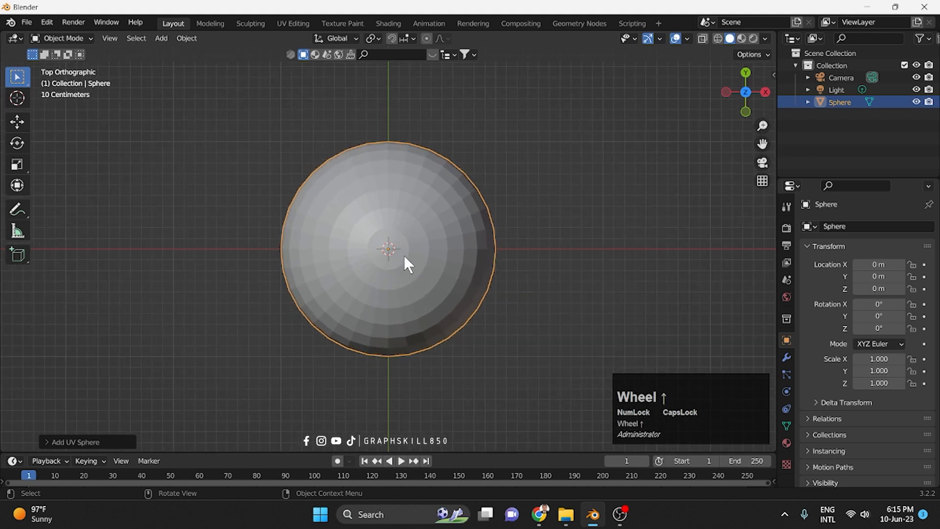
key(Tab)
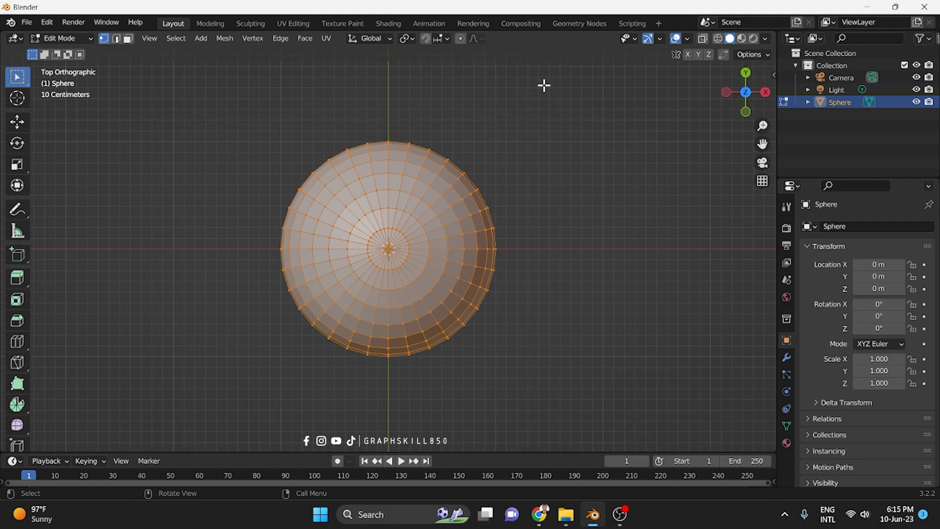
click(701, 38)
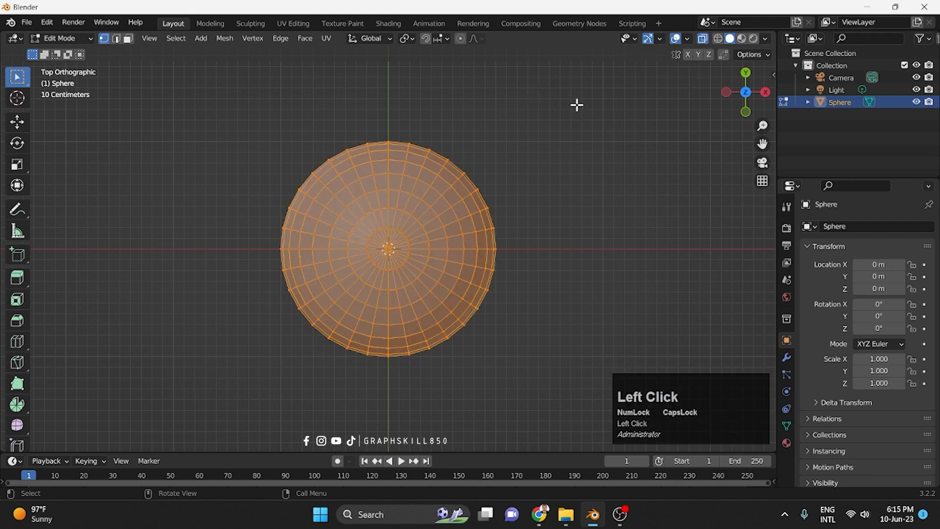
drag(550, 106, 386, 399)
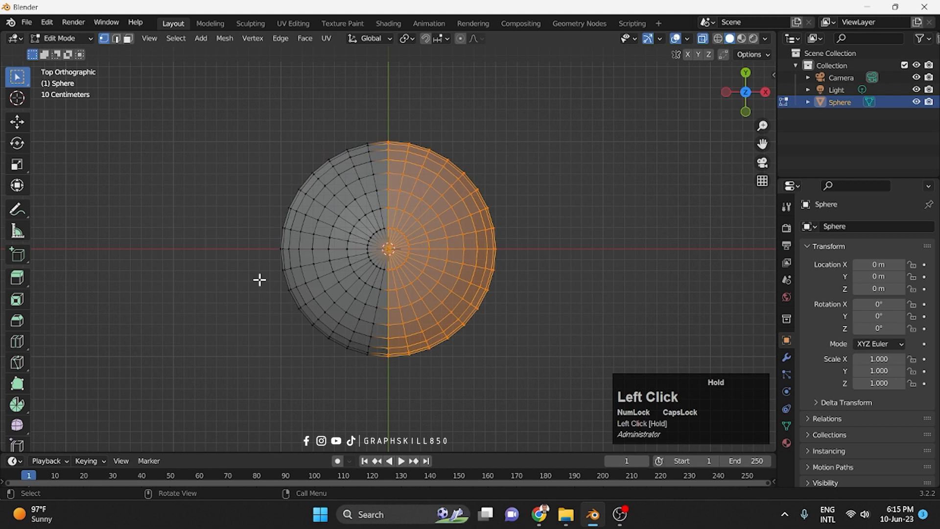
click(116, 39)
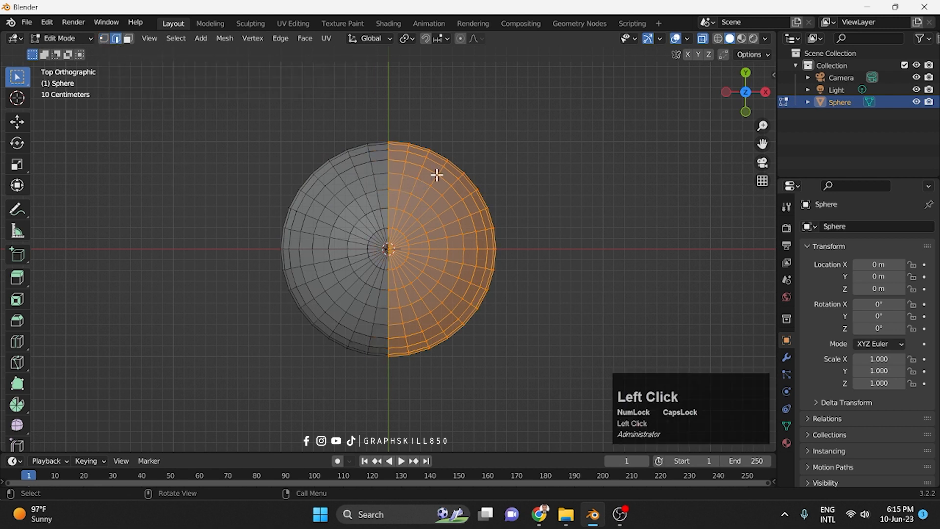
drag(543, 84, 384, 405)
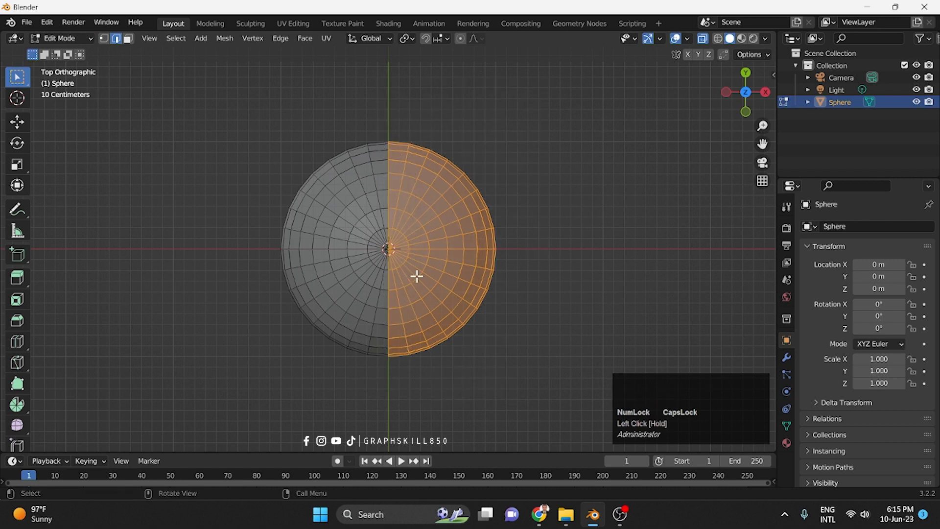
right_click(424, 225)
mouse_move(377, 395)
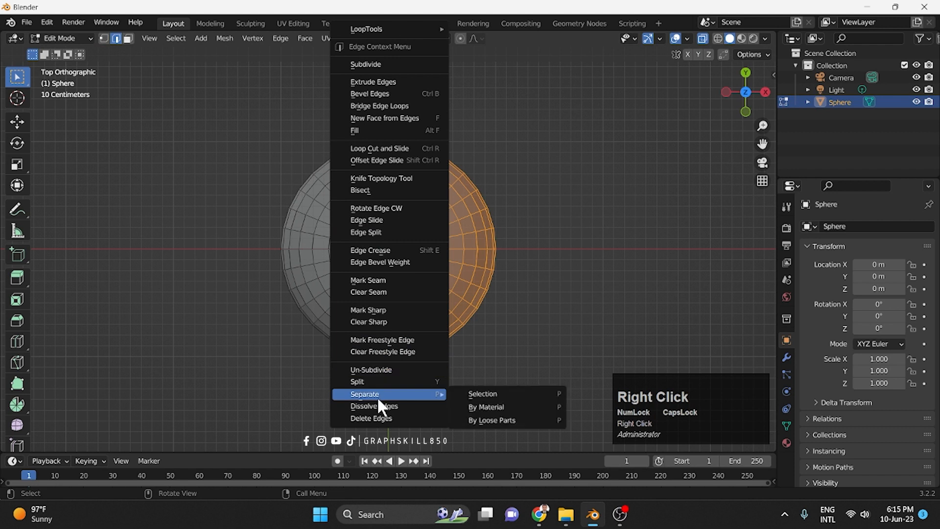
click(486, 395)
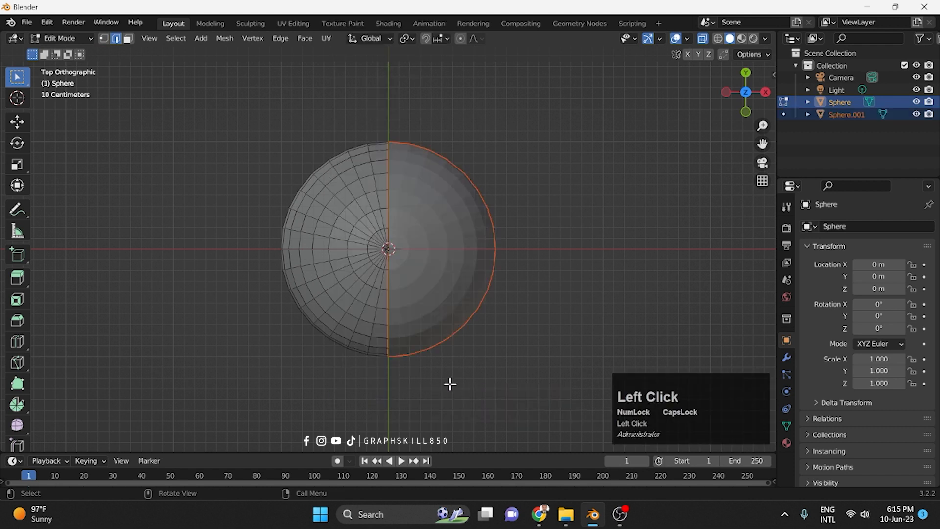
Turn off X-ray display and return to Object Mode.
click(17, 122)
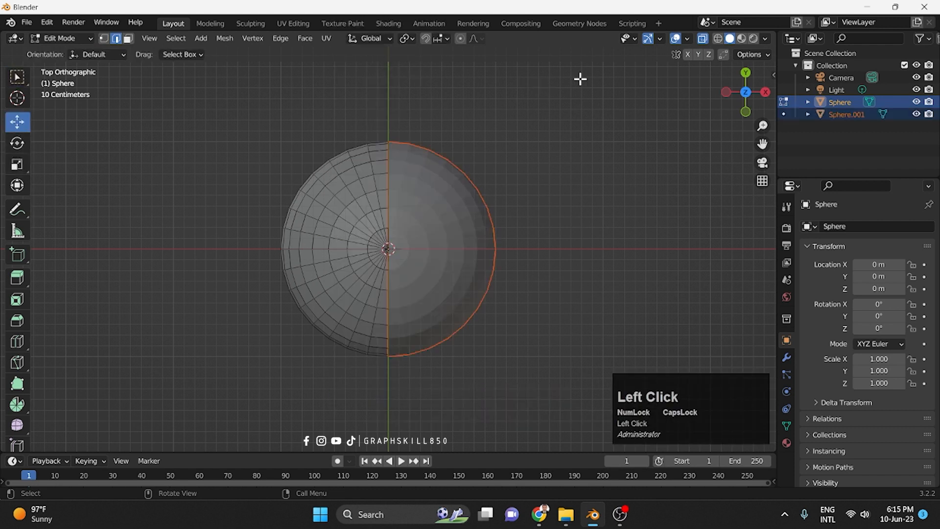
click(702, 39)
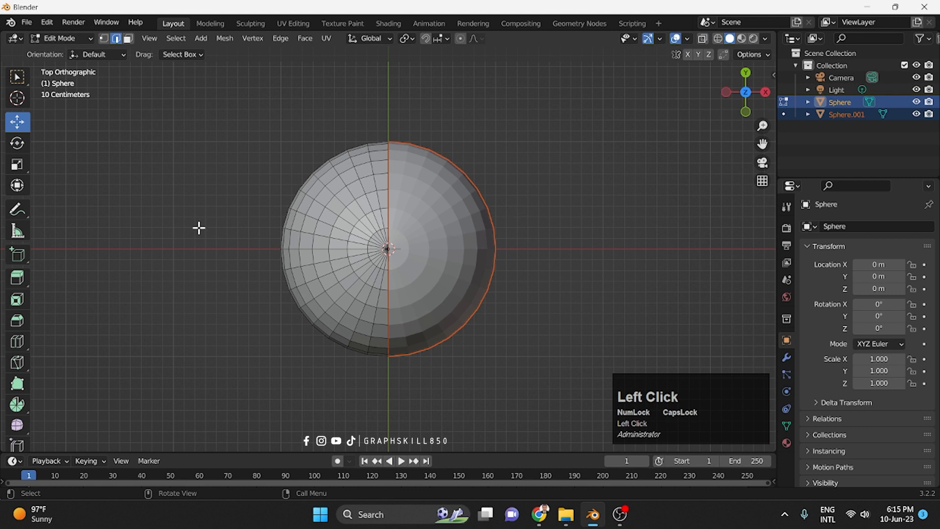
key(Tab)
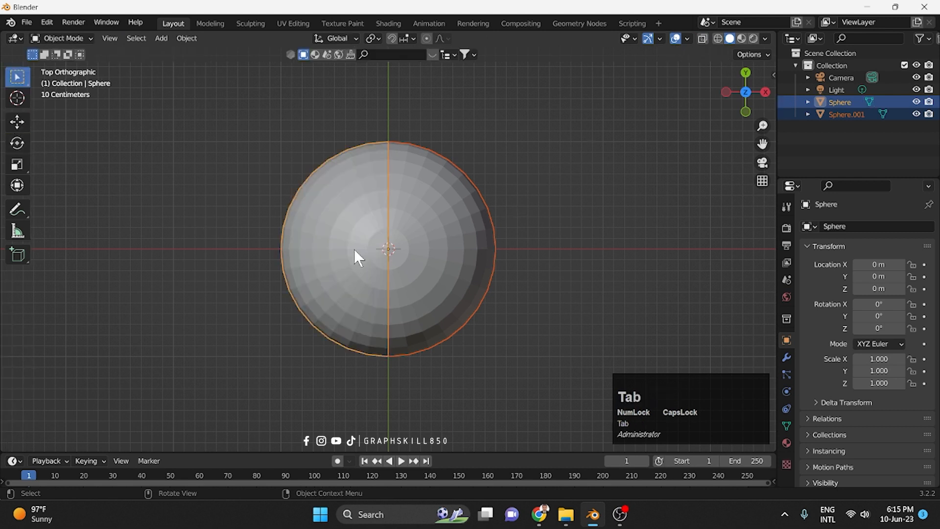
Try moving the -X half of the sphere along the X axis away from the other half, and undo the move.
click(327, 228)
click(18, 121)
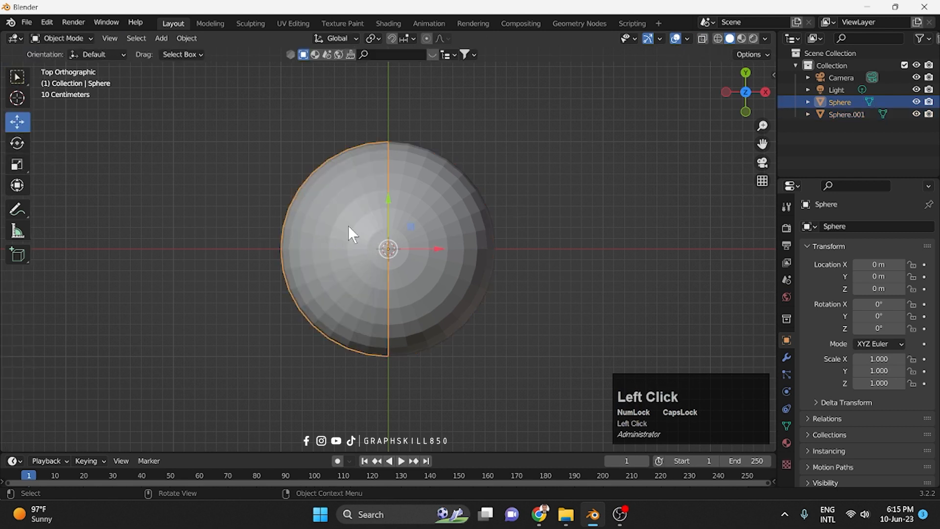
drag(424, 250, 235, 266)
middle_drag(235, 266, 397, 260)
key(ctrl+z)
Rotate the separated +X half of the sphere 90° about the X axis.
click(423, 285)
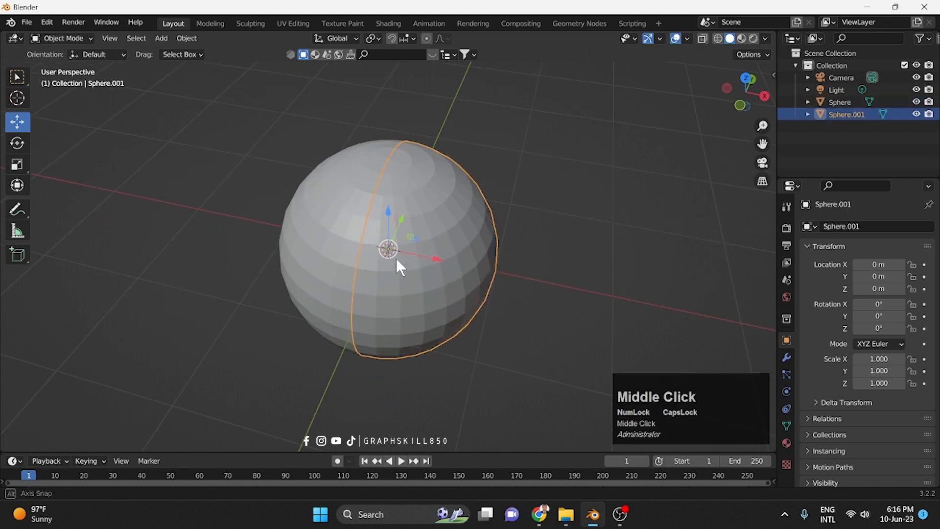
click(333, 211)
click(443, 239)
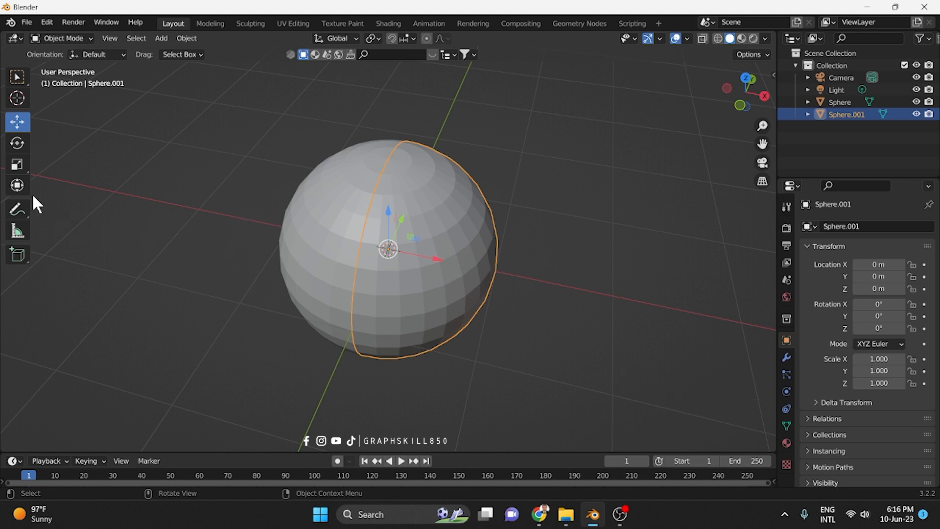
click(16, 145)
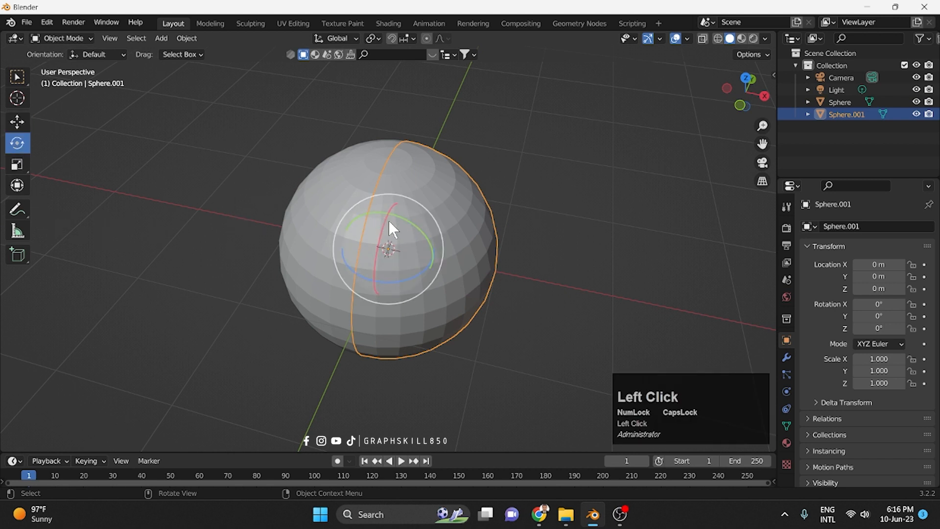
drag(384, 218, 368, 252)
Select both sphere halves and join them into one object.
middle_drag(333, 249, 413, 209)
drag(542, 134, 291, 329)
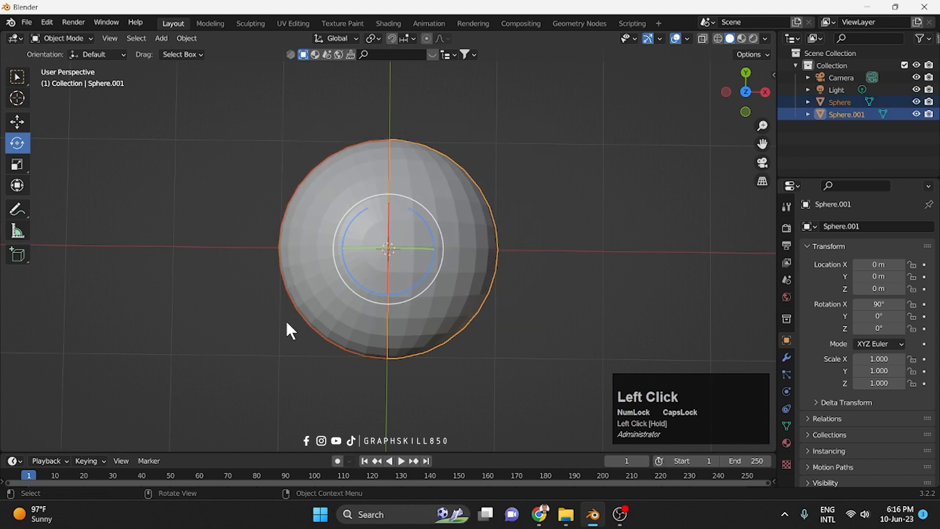
right_click(453, 177)
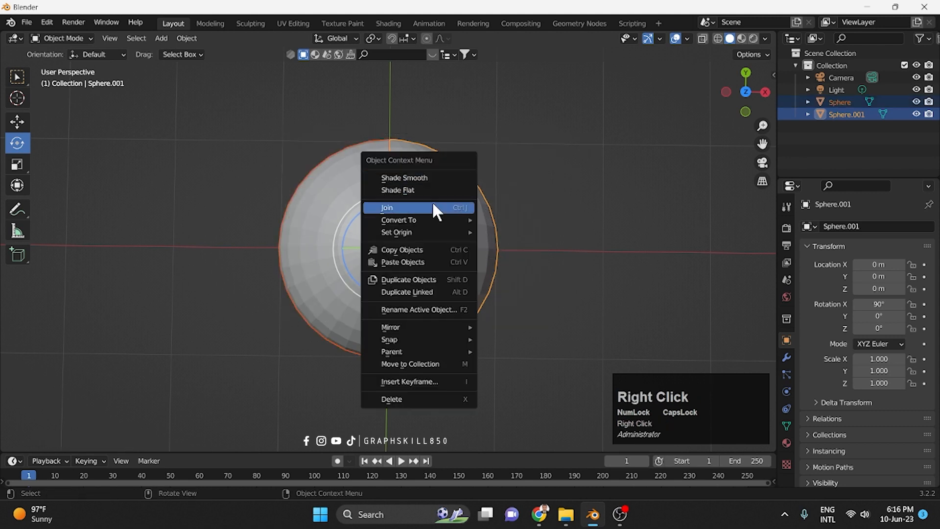
click(387, 398)
click(259, 220)
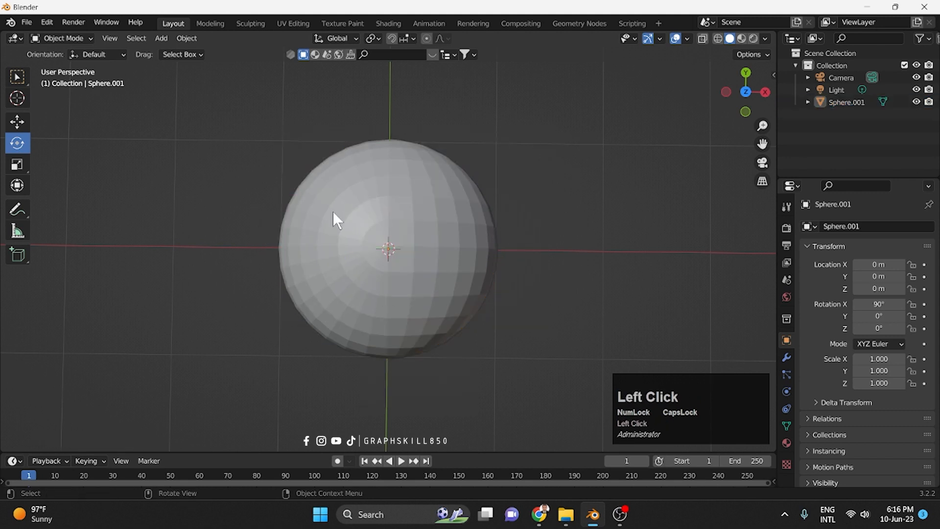
Enter Edit Mode on the joined sphere in top view, using edge selection.
click(333, 217)
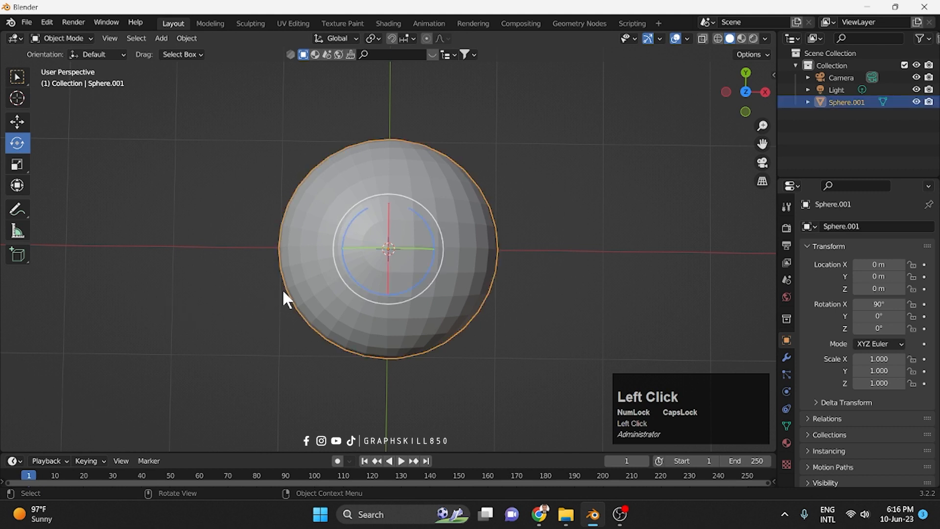
key(KP_7)
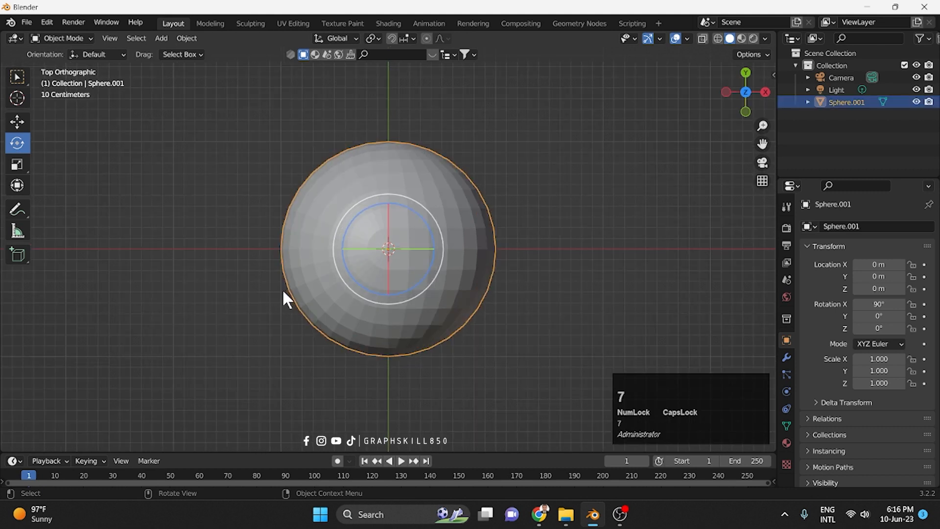
key(Tab)
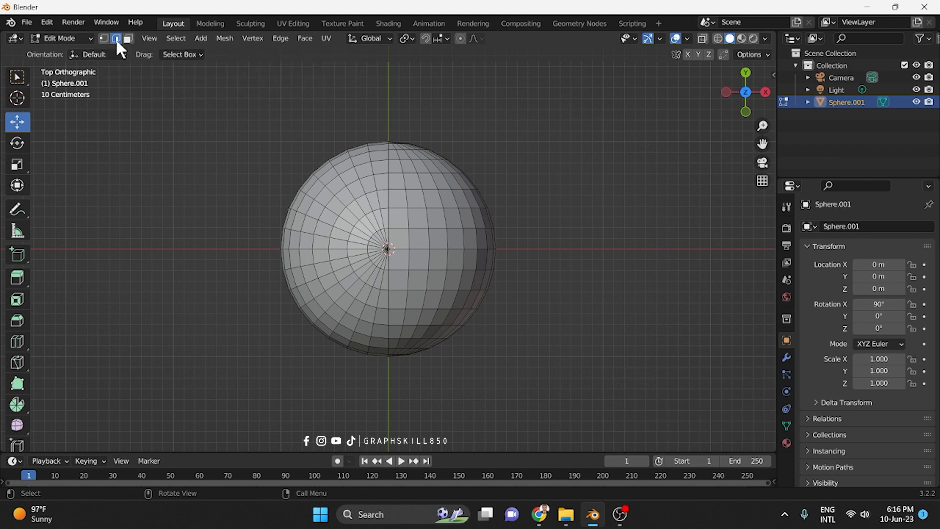
Select the continuous curved edge loop running across both sphere halves and bevel it into a band about 0.1 m wide per side.
scroll(407, 219, up, 2)
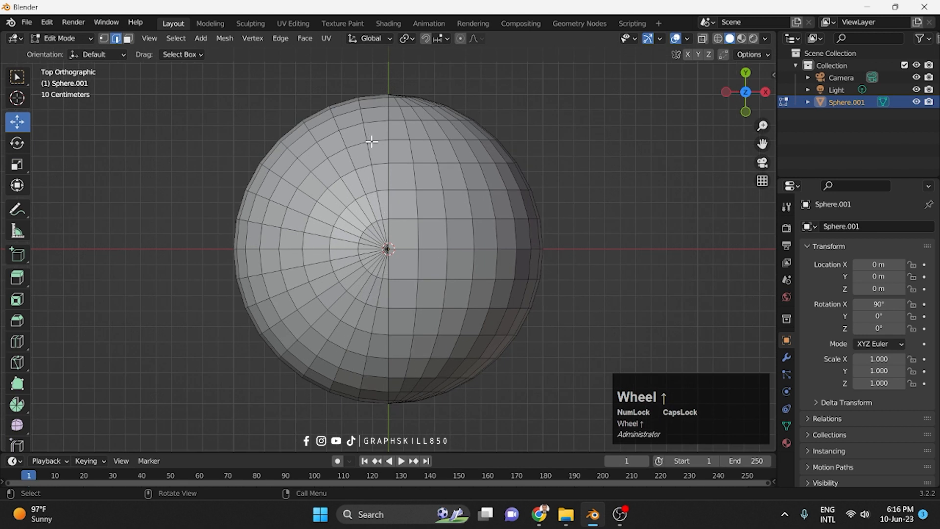
click(397, 141)
shift+super+click(350, 148)
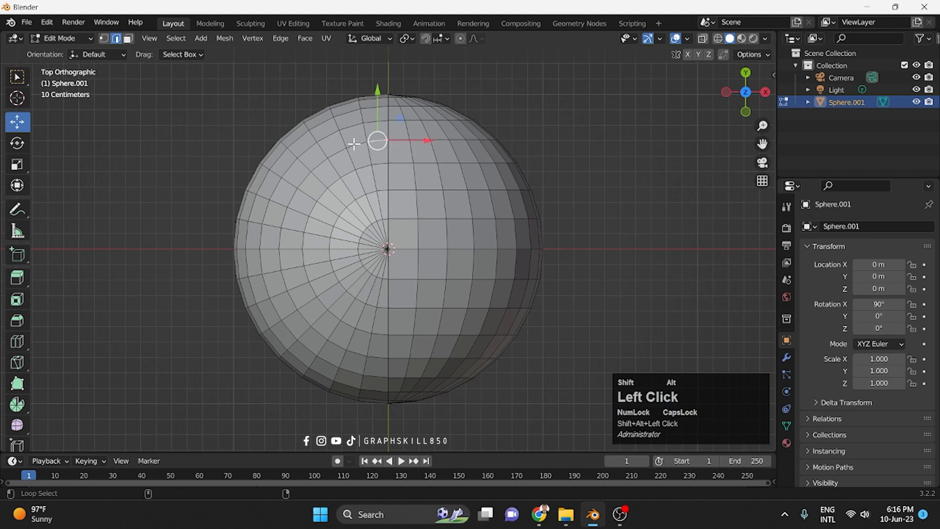
alt+shift+click(353, 144)
alt+shift+click(398, 139)
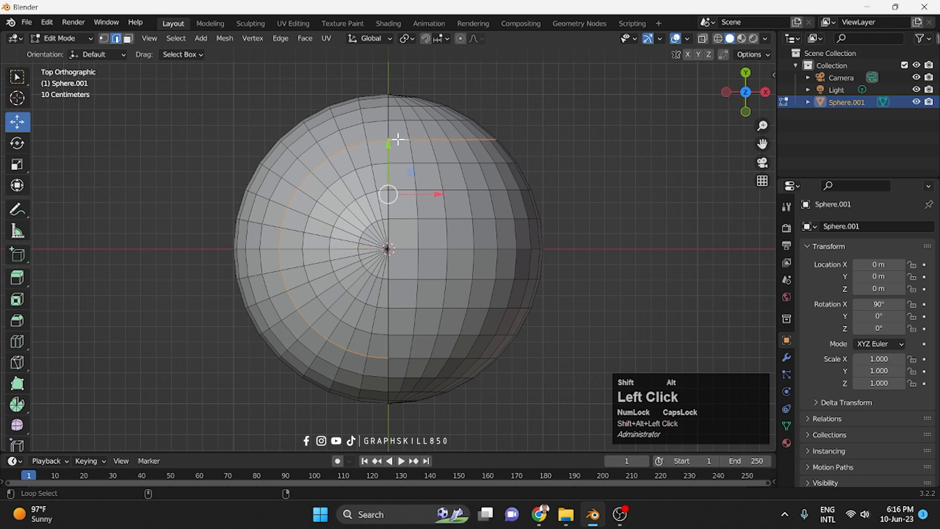
alt+shift+click(395, 357)
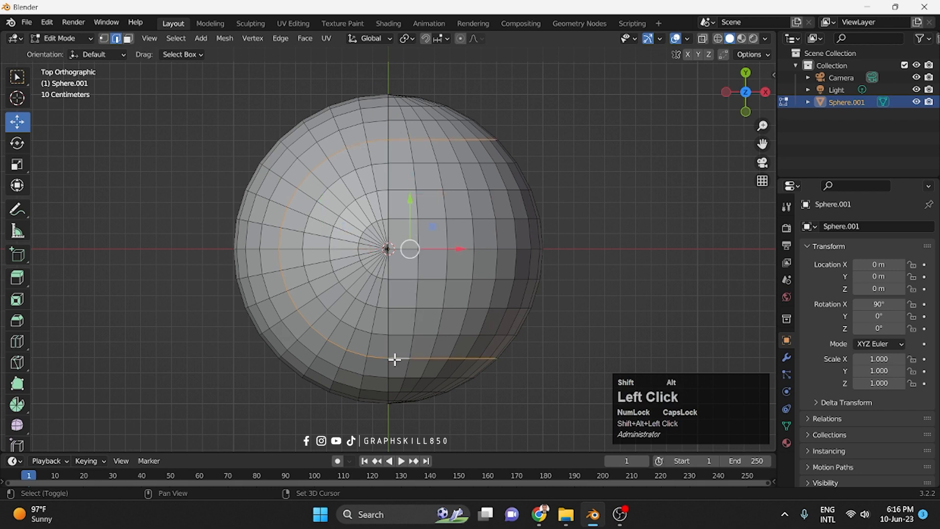
middle_drag(395, 358, 379, 235)
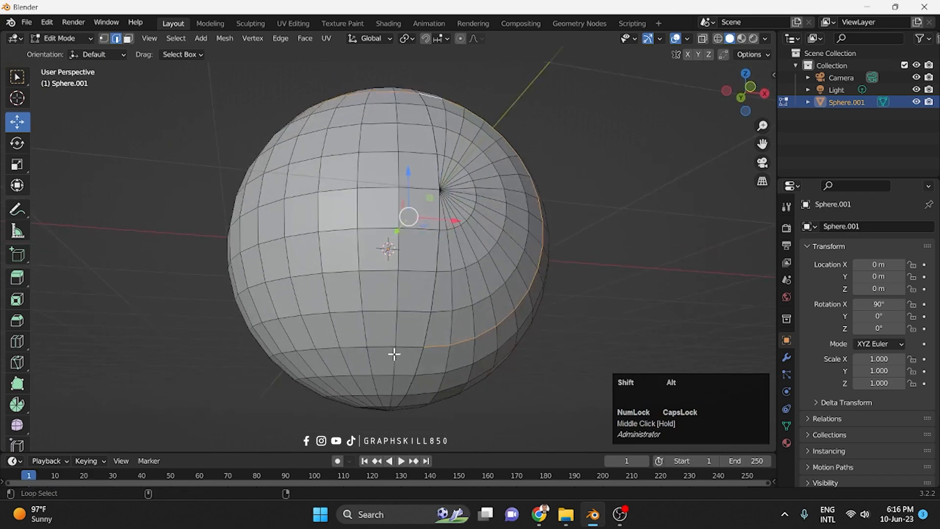
alt+shift+click(405, 347)
middle_drag(367, 380, 472, 394)
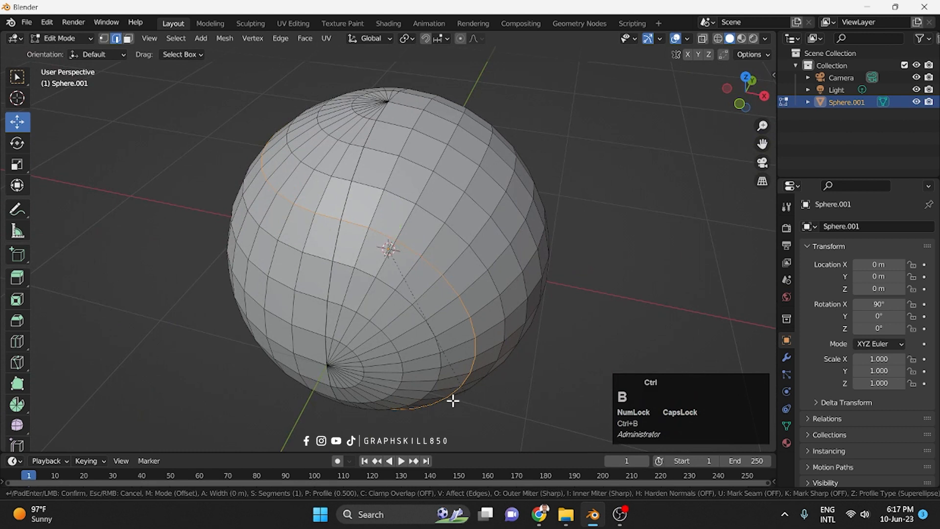
key(ctrl+b)
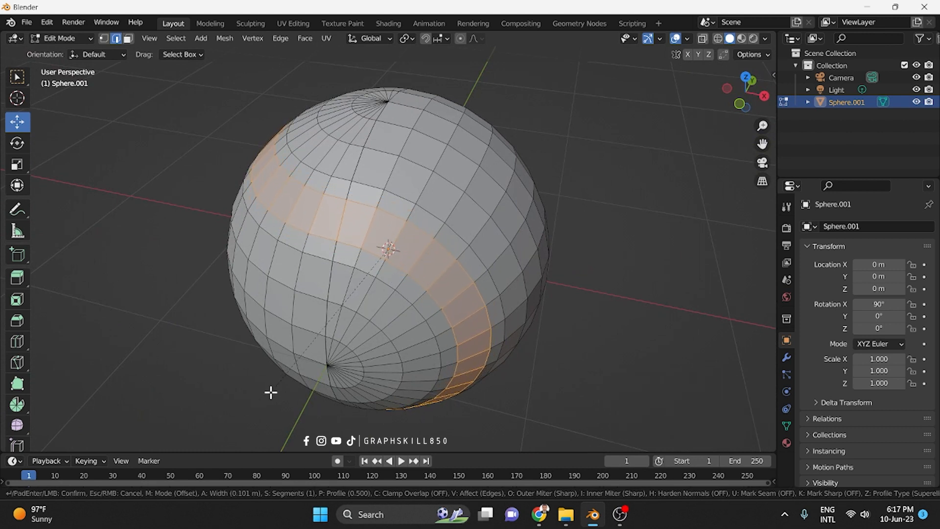
click(268, 394)
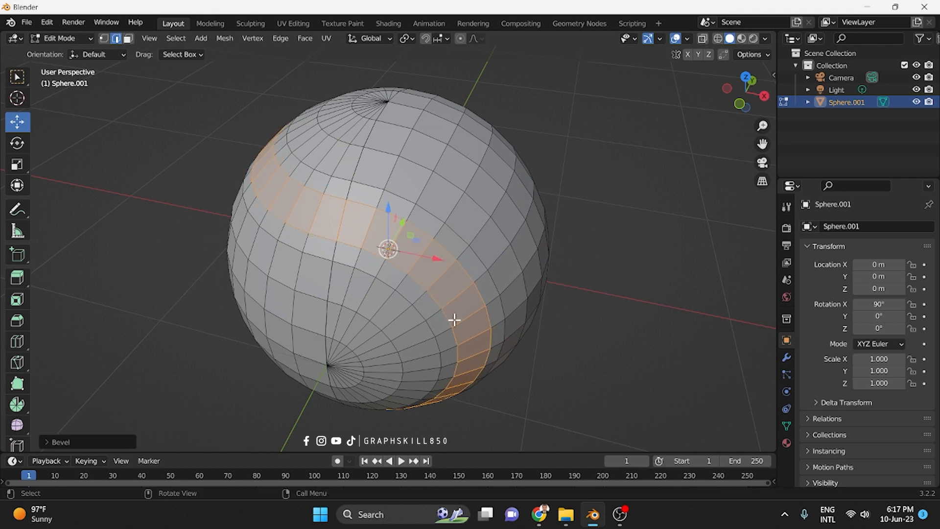
Extrude the beveled seam band inward along its normals by about 0.025 m and switch to face selection.
key(alt+e)
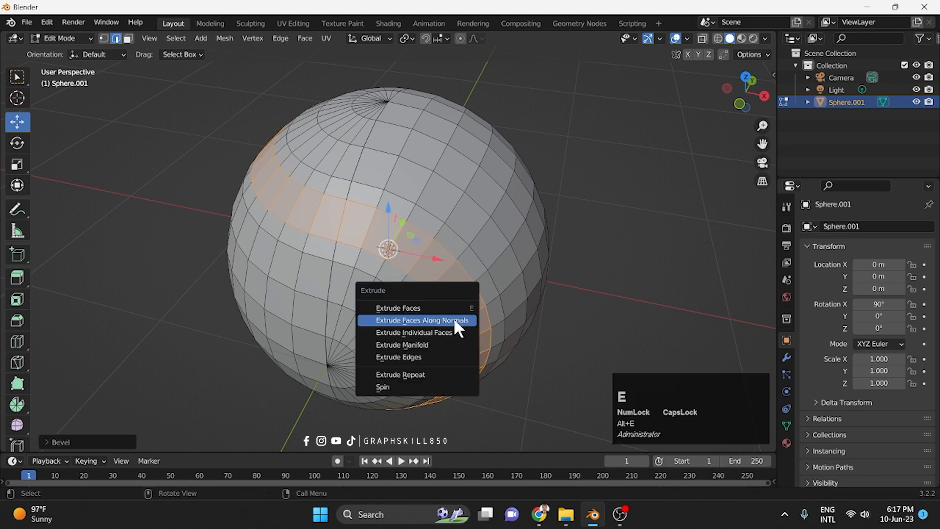
click(453, 320)
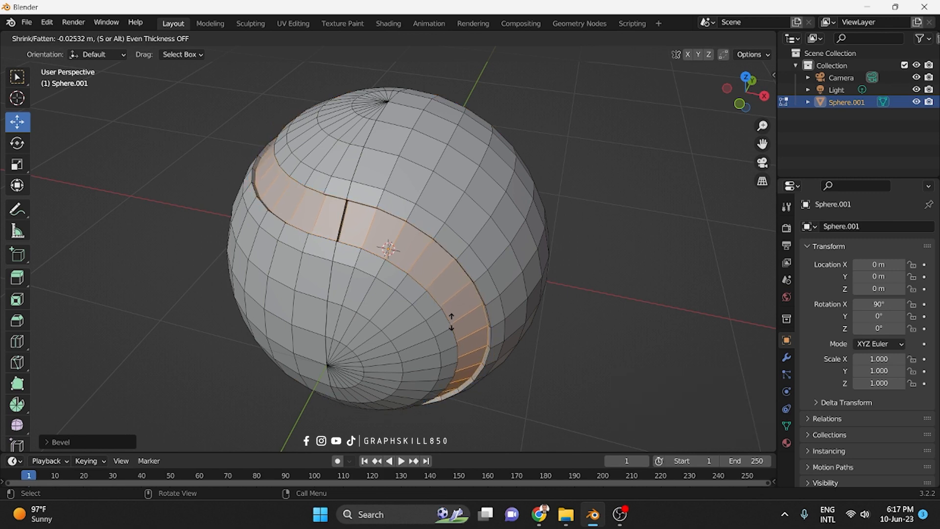
click(451, 321)
middle_drag(451, 321, 541, 287)
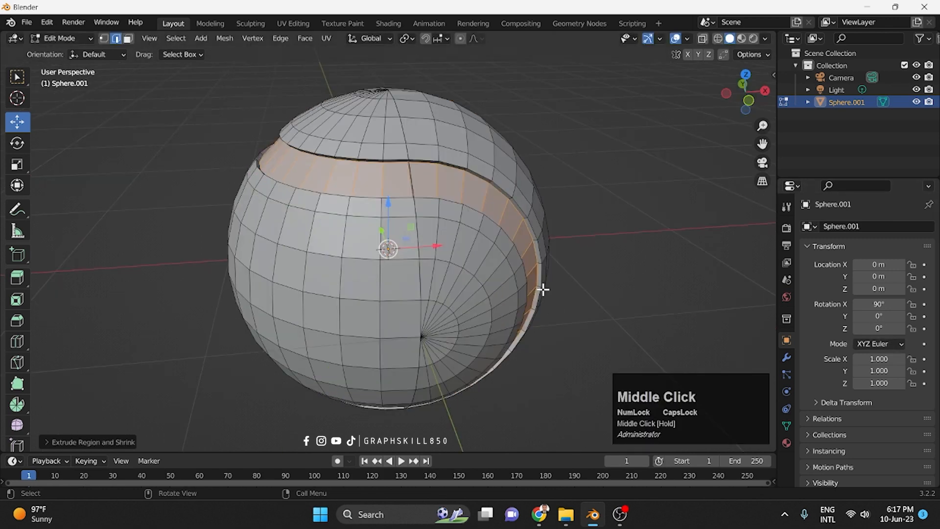
click(128, 39)
middle_drag(472, 248, 477, 135)
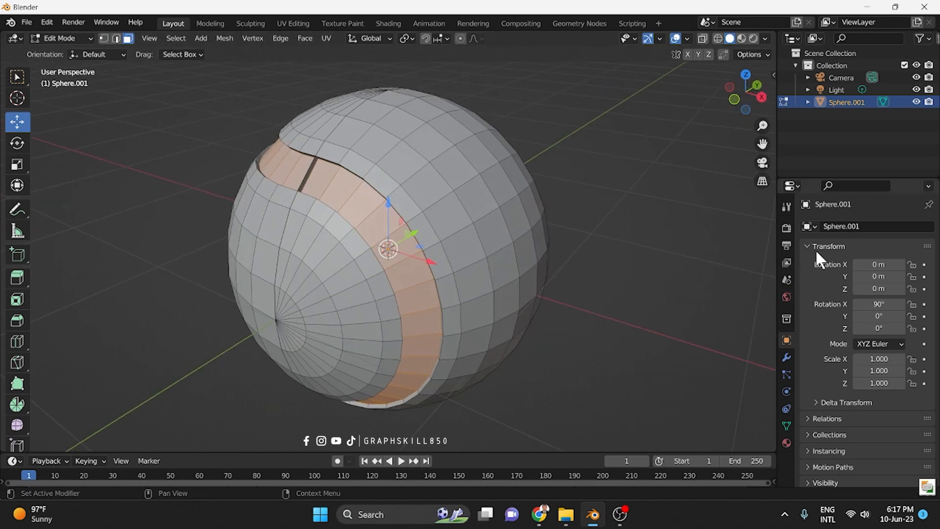
Show the ball in Material Preview shading and give it a new material with a yellow-green base color.
click(786, 442)
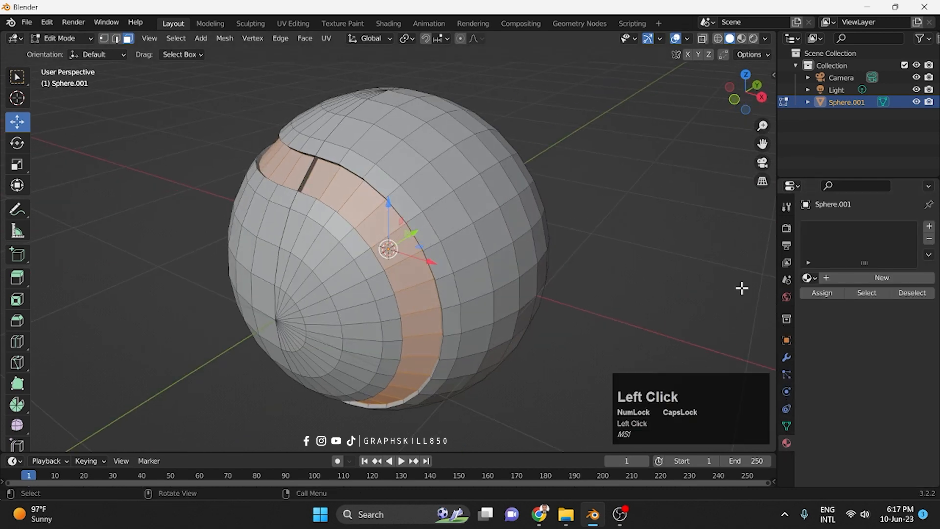
click(741, 38)
click(859, 276)
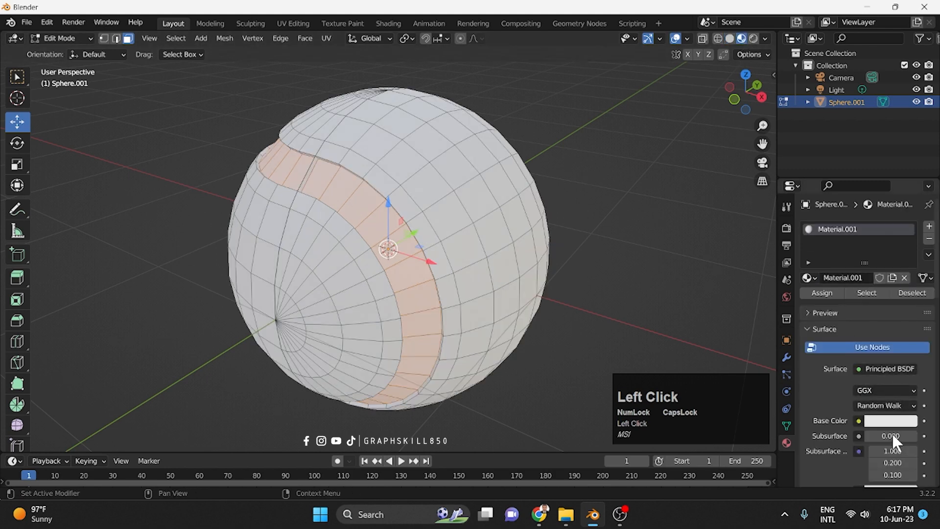
click(890, 421)
mouse_move(814, 267)
mouse_down()
mouse_move(856, 274)
mouse_move(817, 290)
mouse_move(809, 269)
mouse_move(817, 299)
mouse_up()
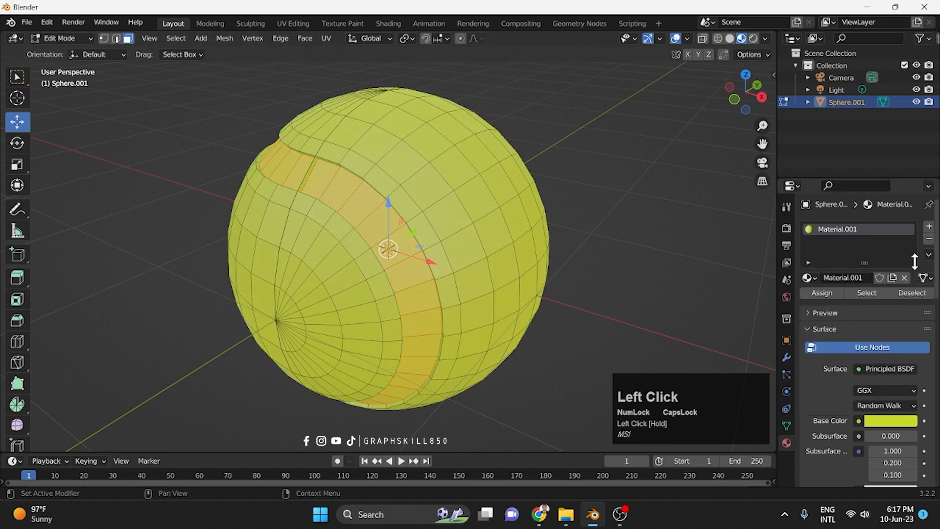
Add a second material slot with a new white material and assign it to the selected seam faces.
click(928, 226)
click(841, 303)
click(822, 316)
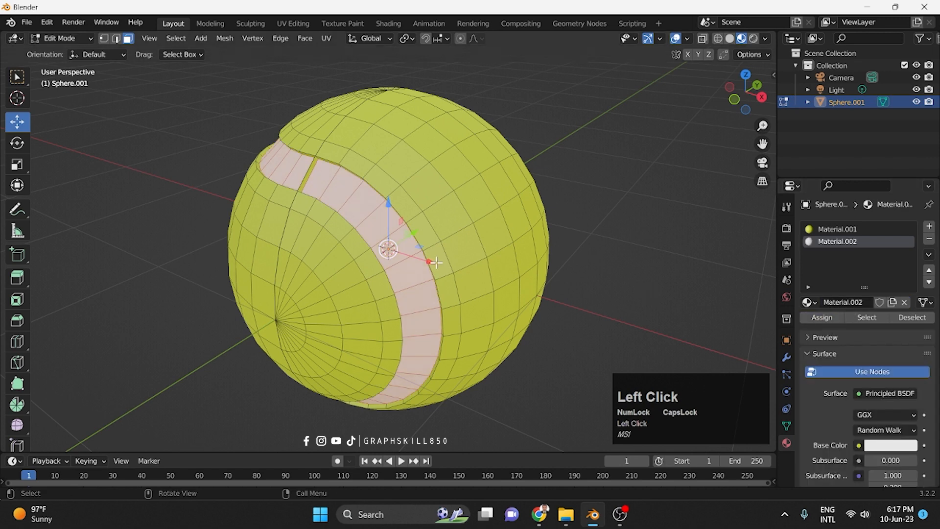
middle_drag(309, 225, 480, 215)
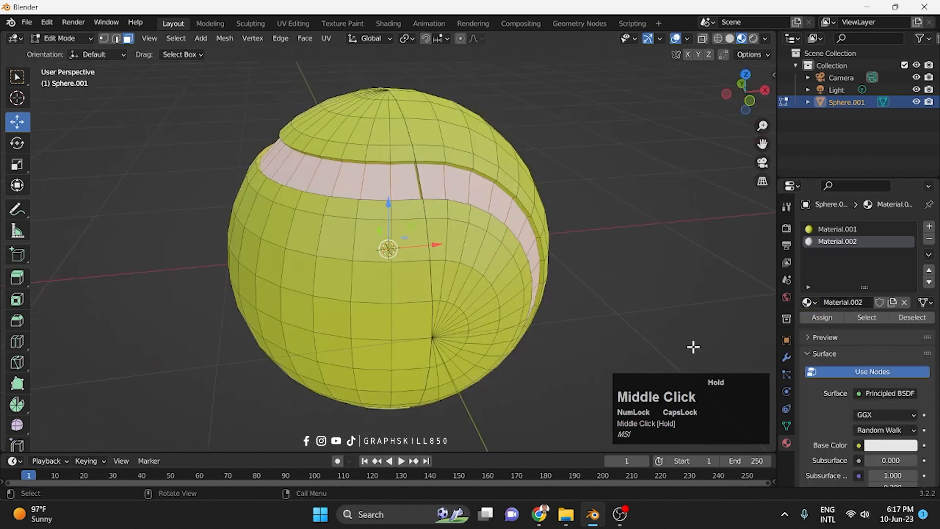
Add a Subdivision Surface modifier to the ball with 3 viewport levels and 4 render levels.
click(784, 358)
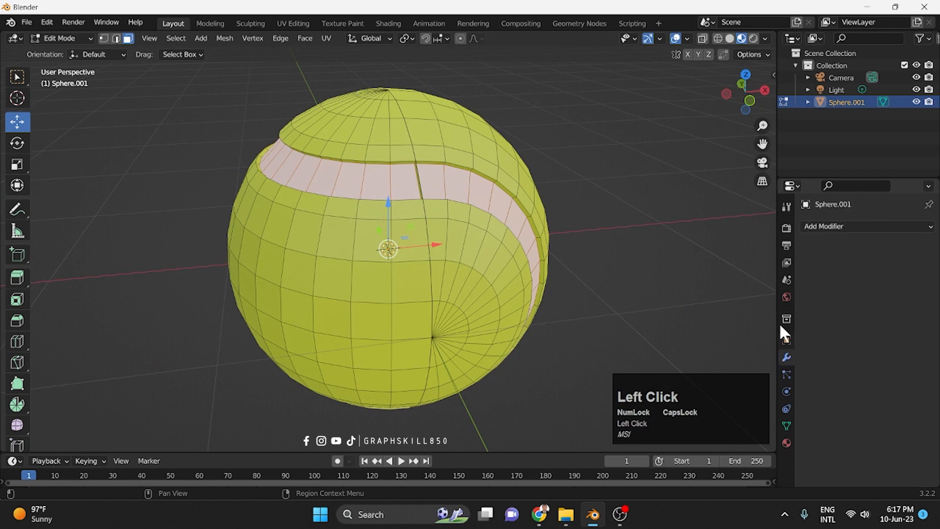
click(827, 223)
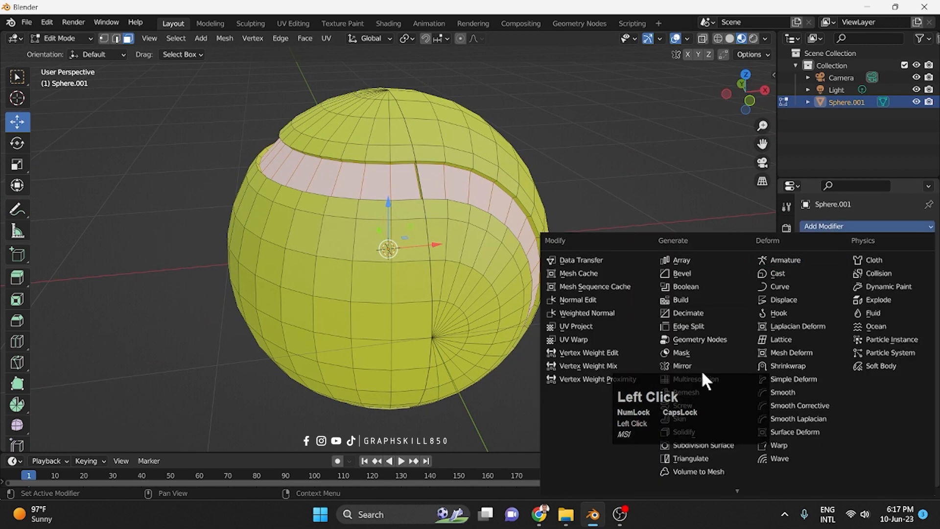
click(703, 445)
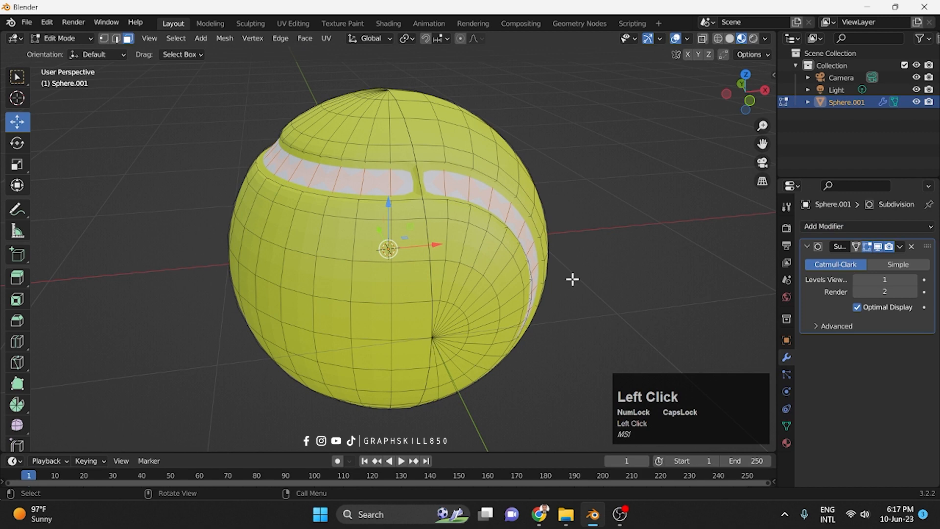
middle_drag(573, 279, 455, 314)
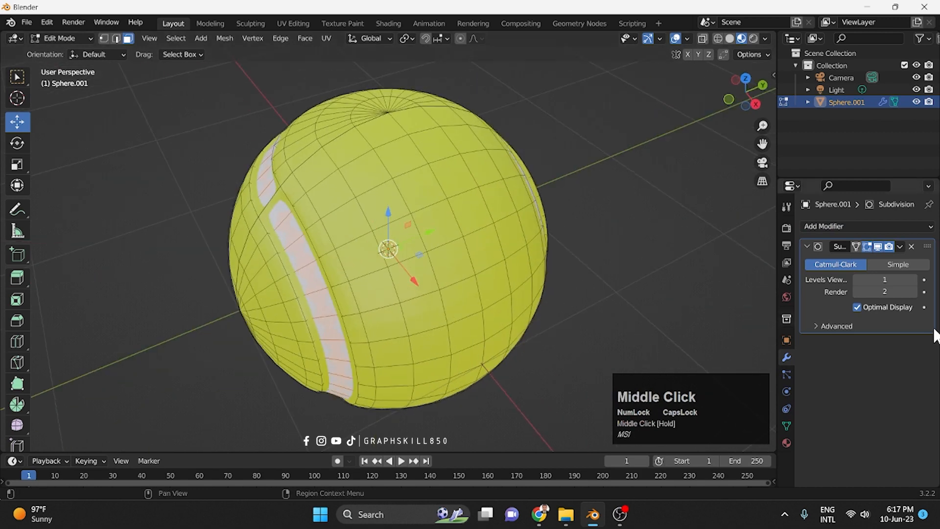
click(911, 279)
click(911, 279)
click(910, 292)
click(910, 292)
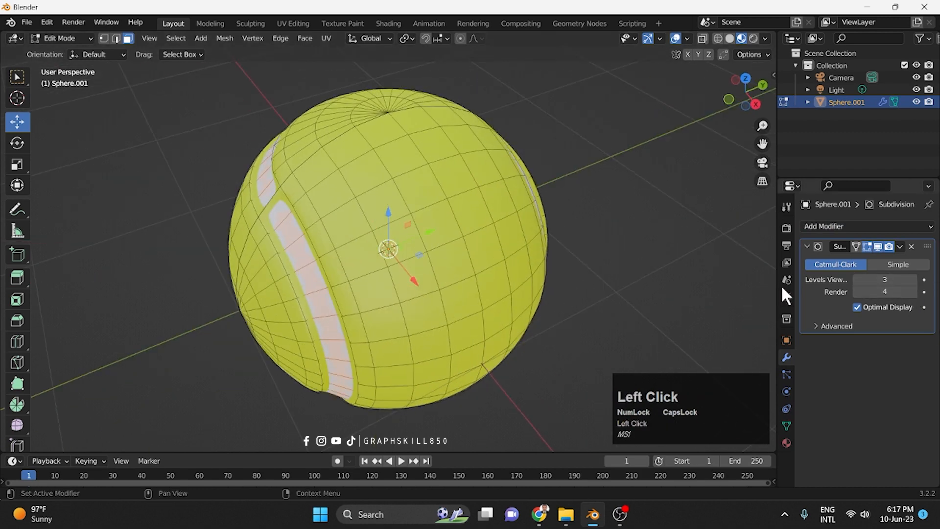
middle_drag(484, 294, 496, 310)
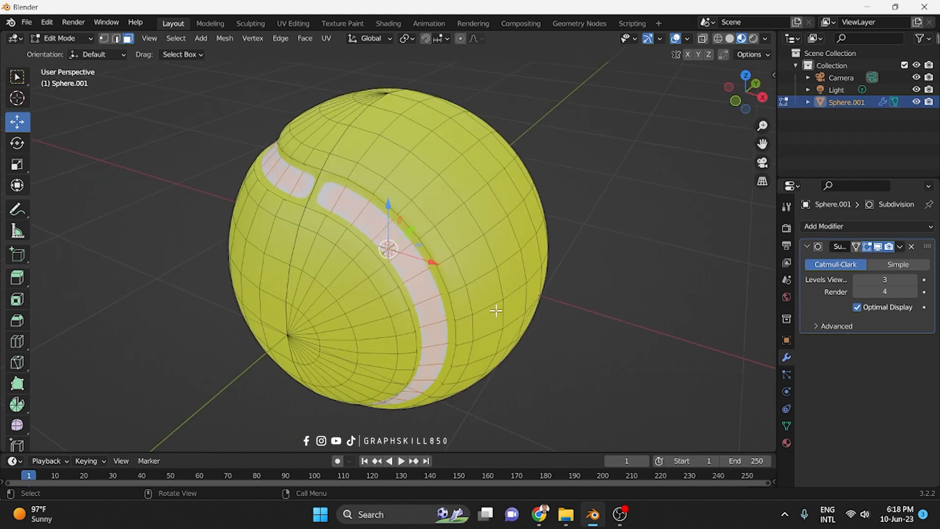
Create a vertex group, assign the selected seam faces to it at weight 1.000, and return to Object Mode.
click(786, 424)
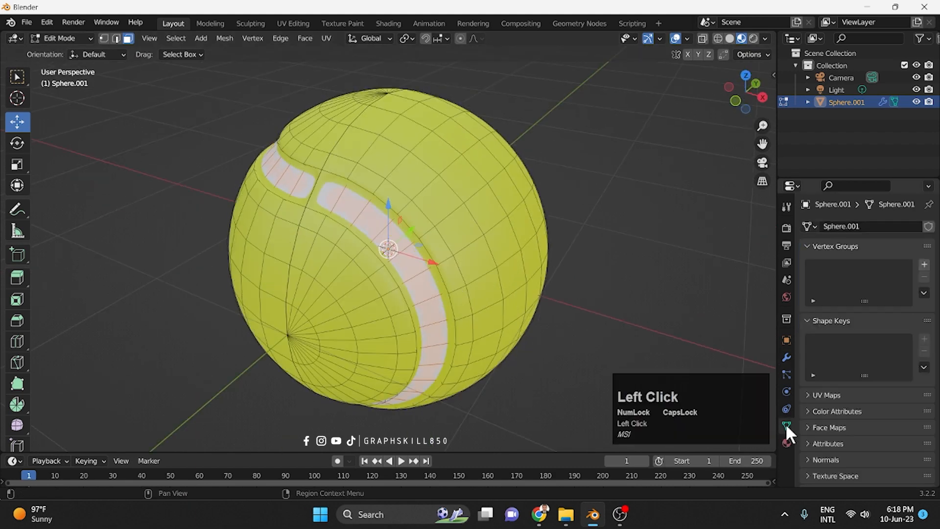
click(923, 265)
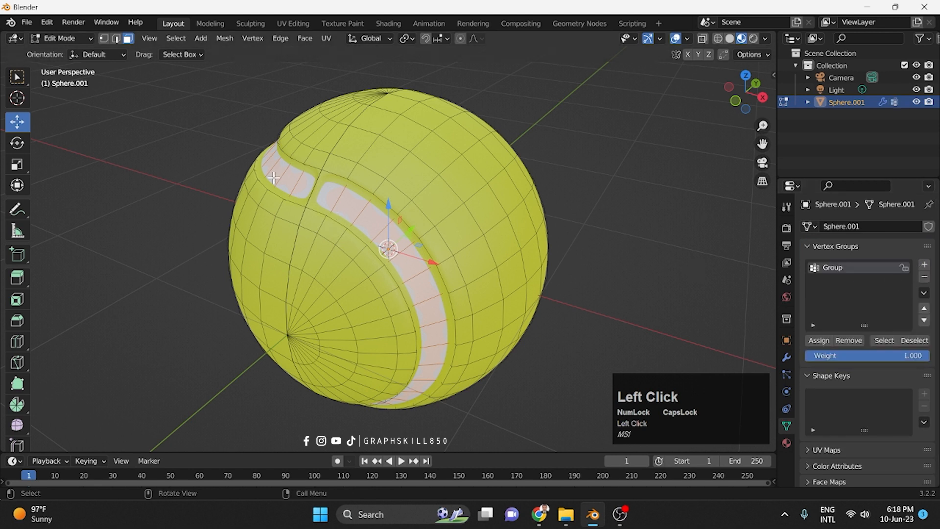
click(817, 340)
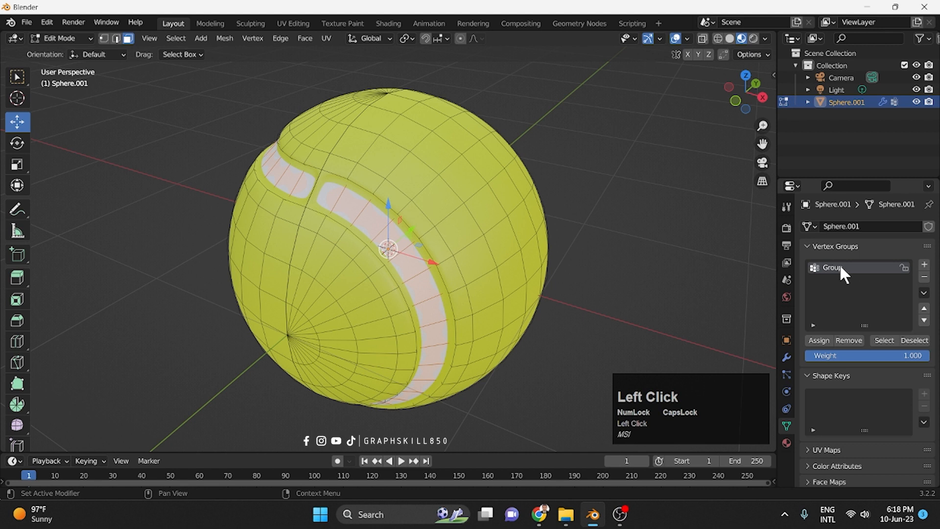
click(814, 338)
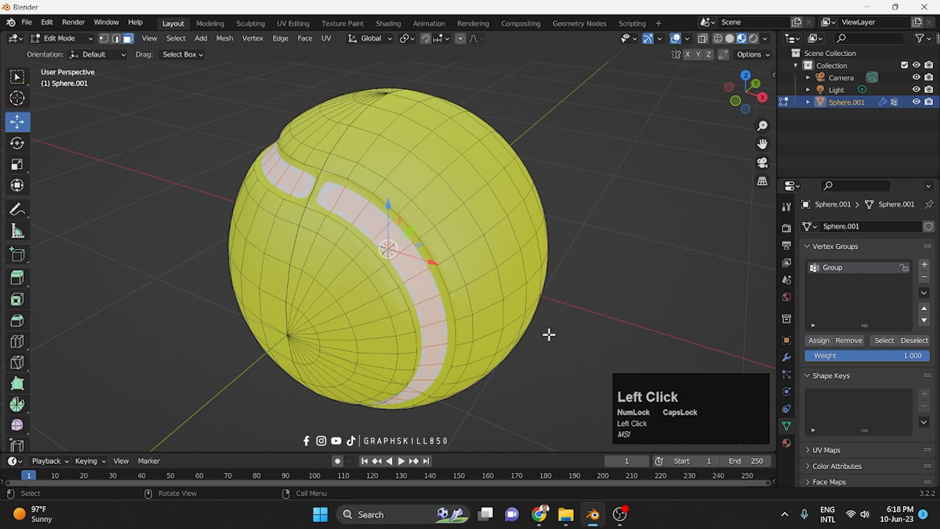
key(Tab)
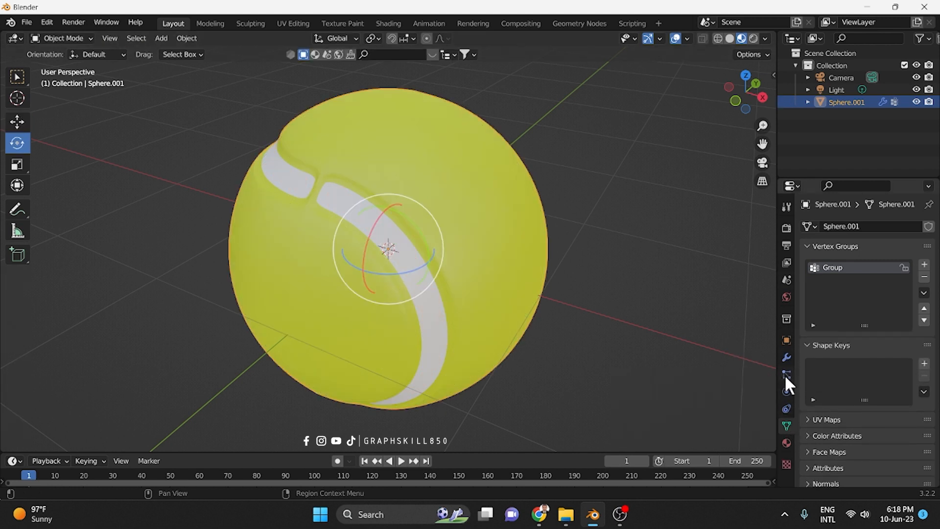
Add a particle system to the ball and set its type to Hair.
click(784, 375)
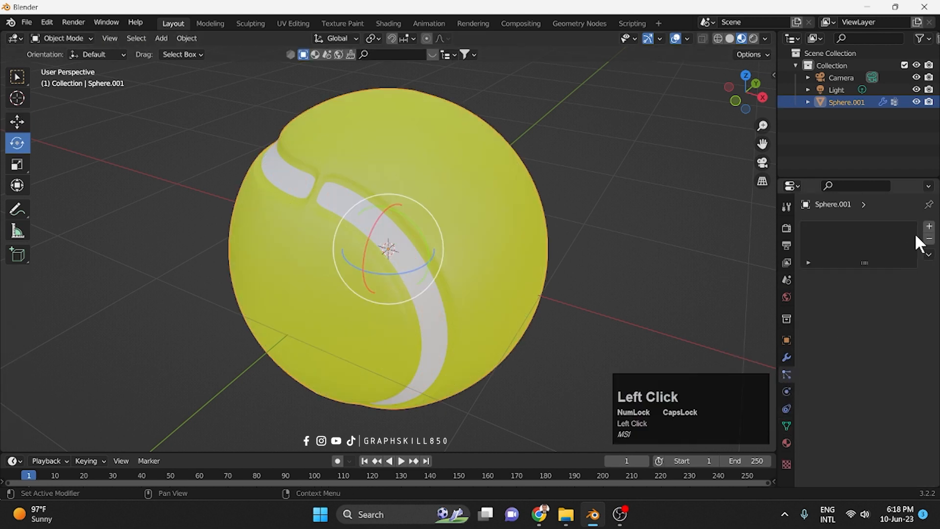
click(929, 227)
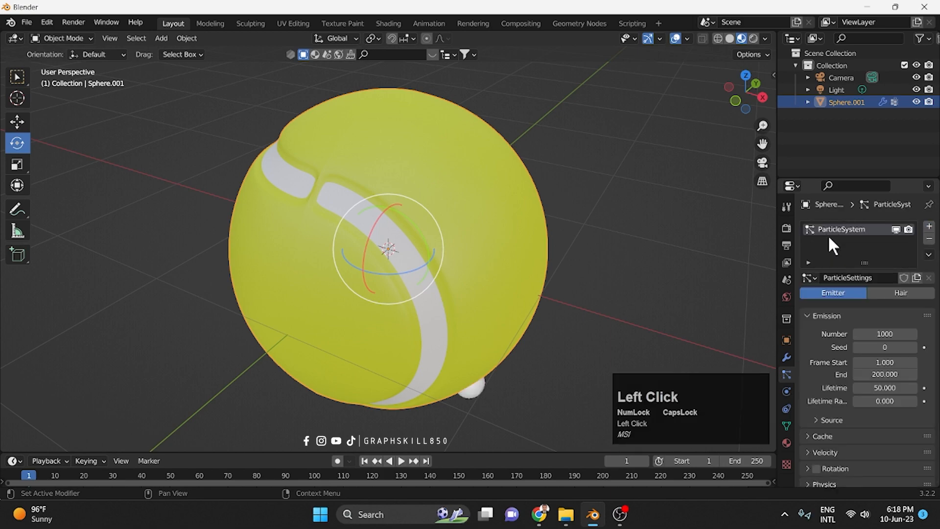
click(881, 292)
scroll(514, 248, down, 2)
scroll(515, 248, down, 5)
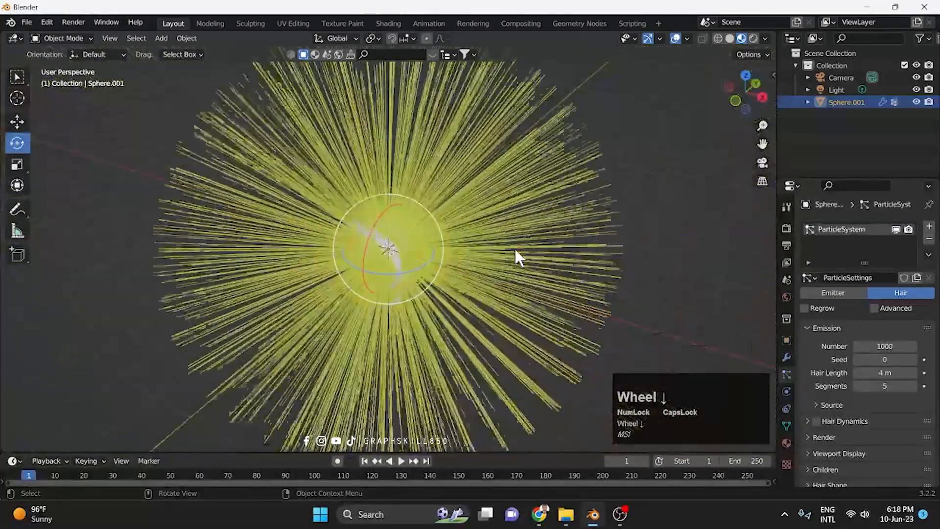
scroll(419, 265, up, 7)
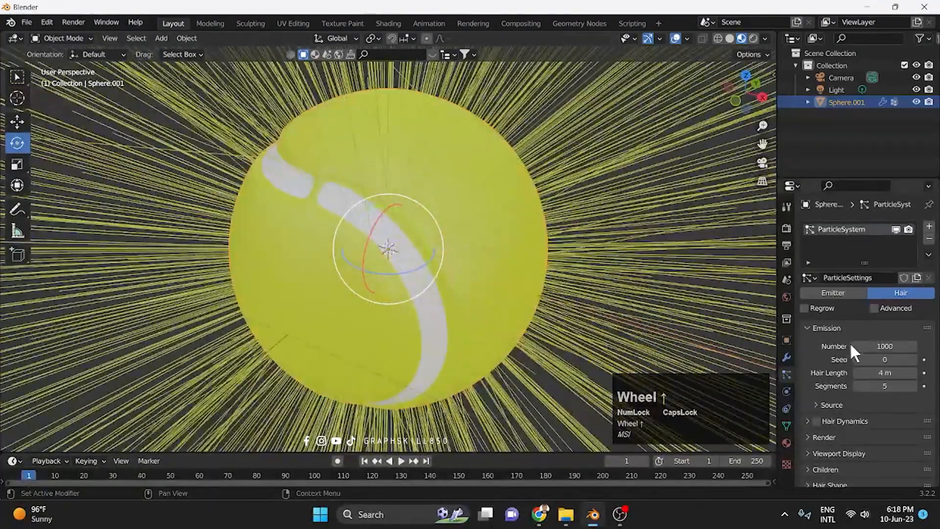
Set the number of hairs emitted by the ball's particle system to 5000.
click(879, 346)
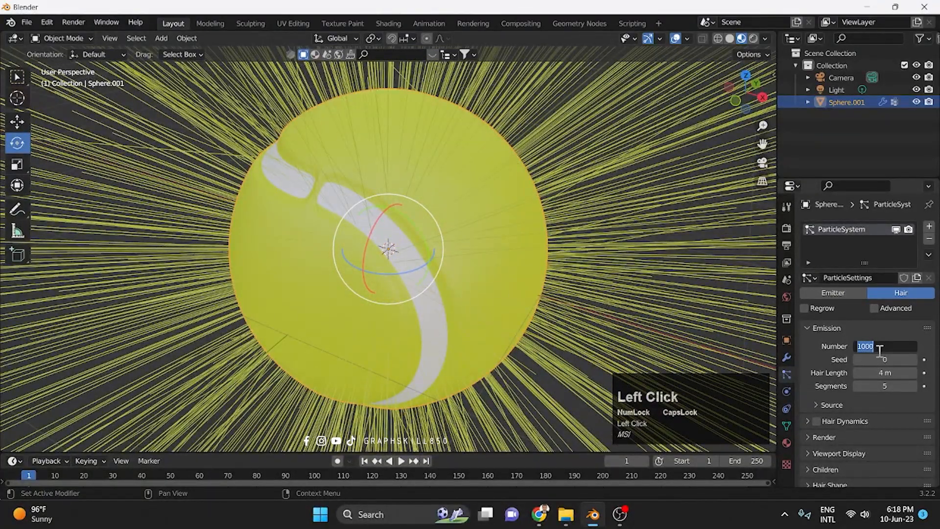
text(59)
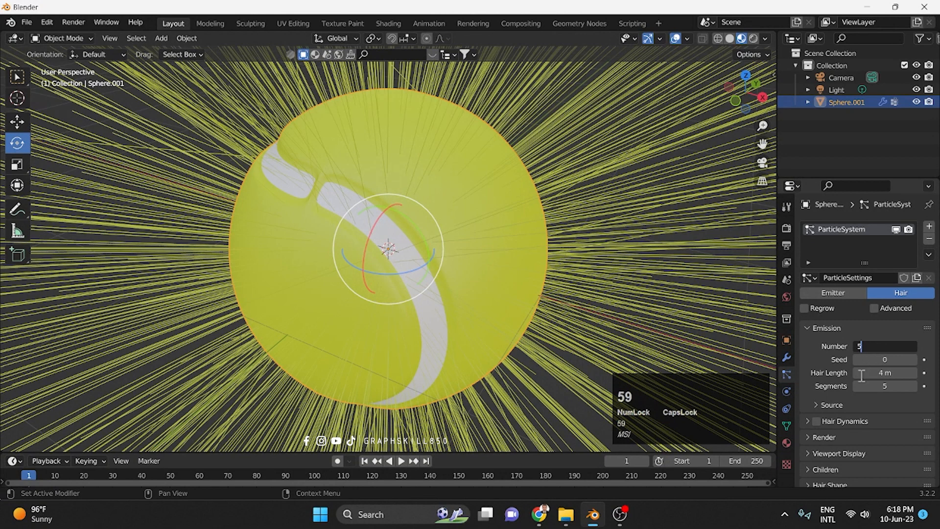
key(Return)
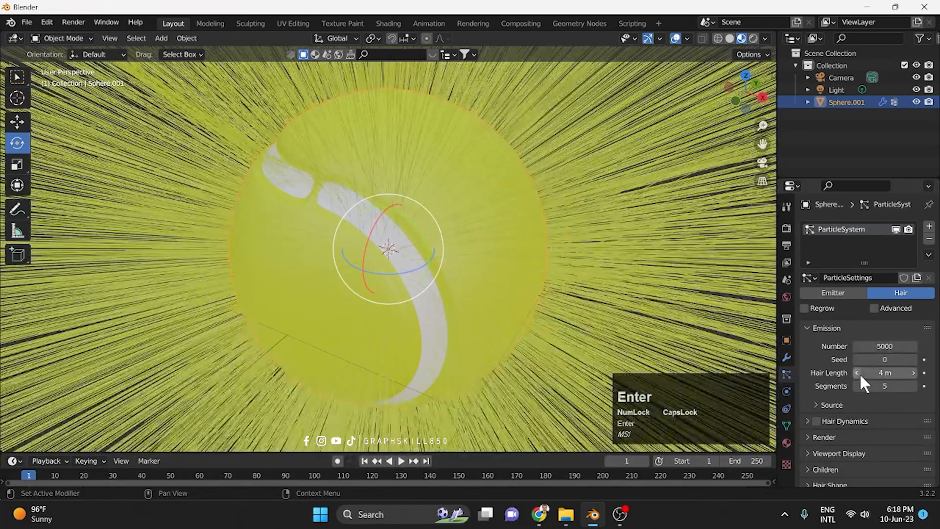
Try hair lengths of 0.5 m and 0.1 m on the ball's particle system.
click(887, 372)
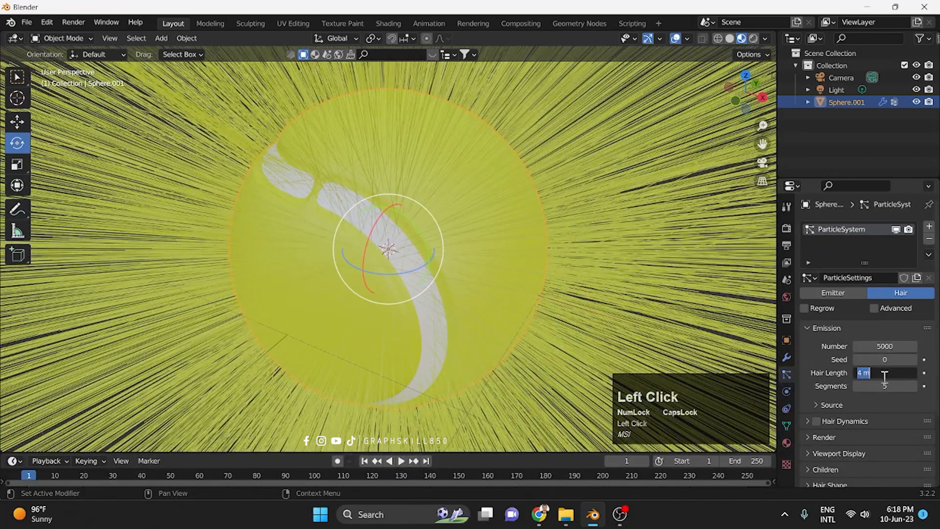
key(BackSpace)
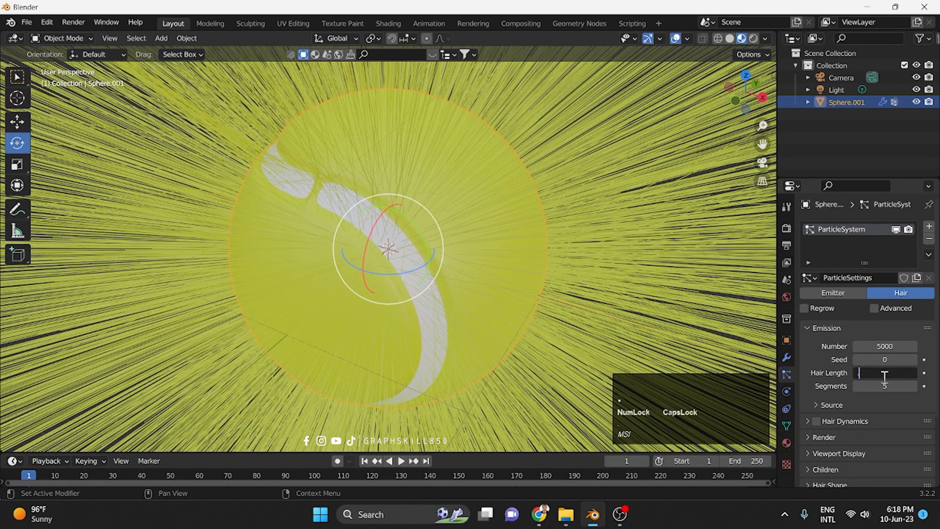
key(Return)
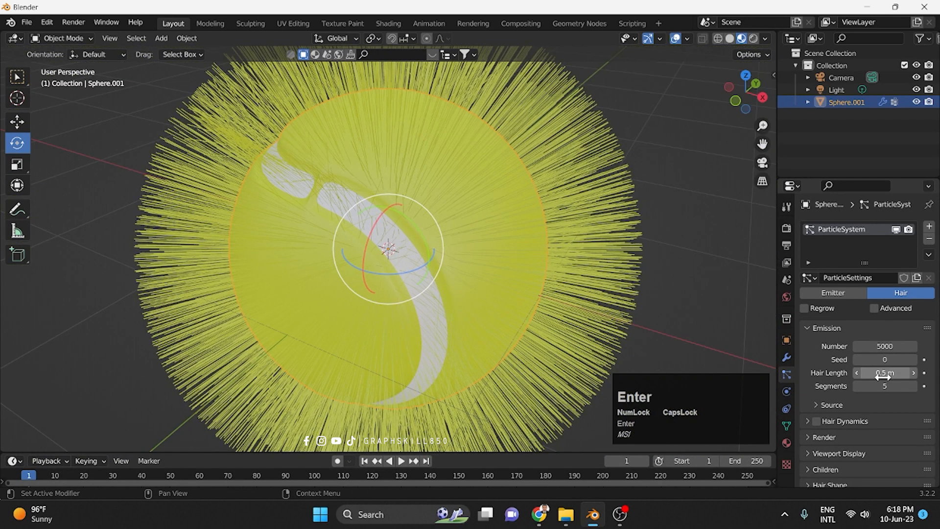
click(884, 373)
drag(880, 373, 860, 377)
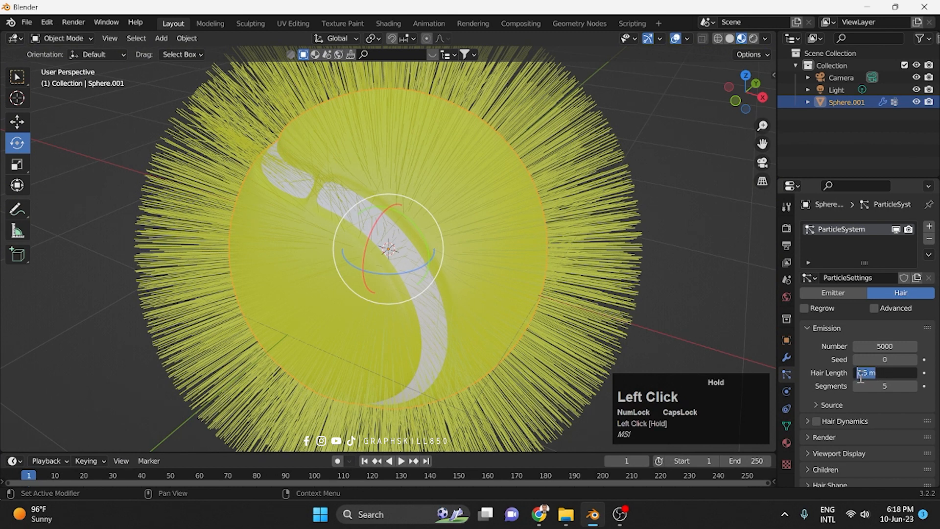
text(1)
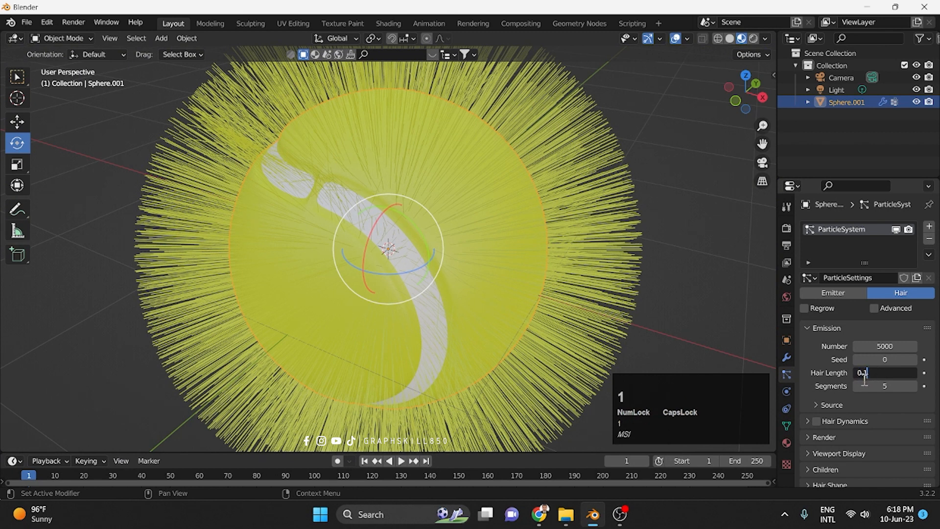
key(Return)
Shorten the ball's hair length to 0.05 m and check the fuzz around the ball.
click(884, 373)
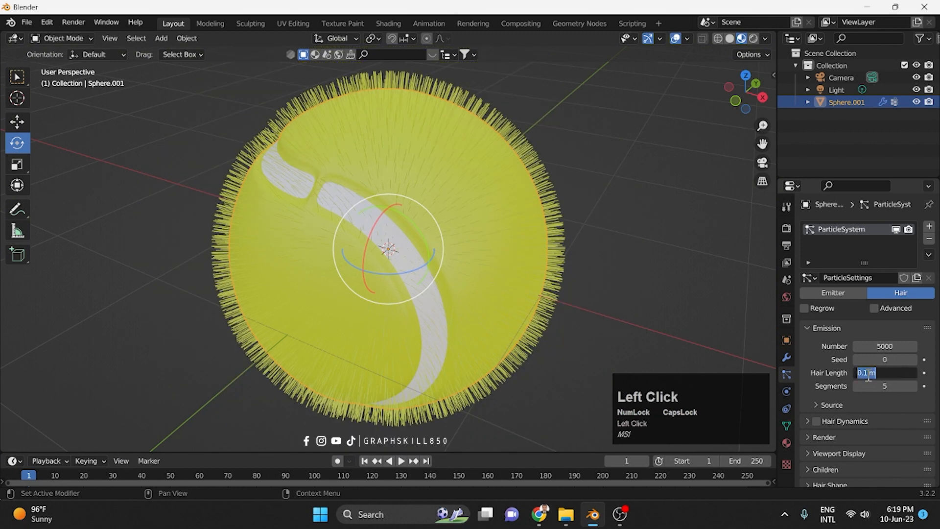
drag(865, 373, 867, 373)
key(Return)
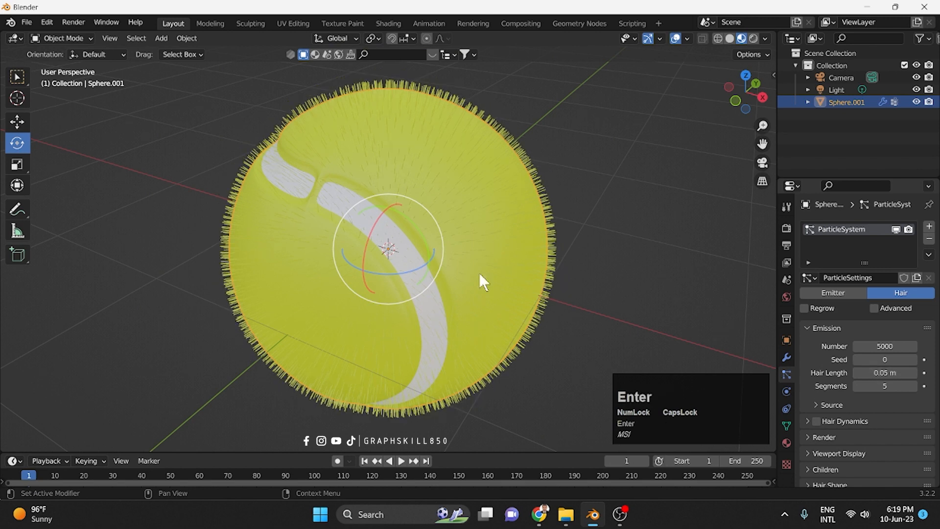
middle_drag(459, 255, 616, 346)
scroll(803, 383, down, 1)
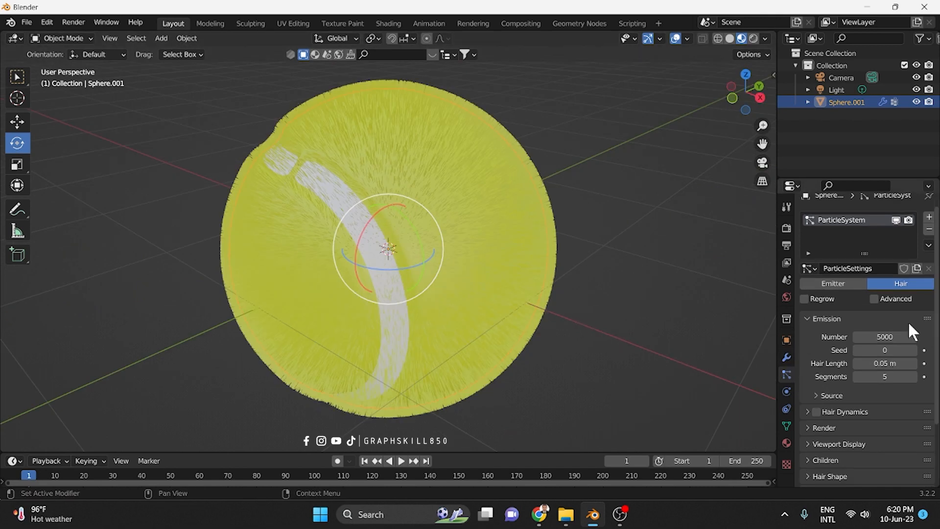
Set the hair particles' children to Interpolated and inspect the denser fuzz on the ball.
click(886, 300)
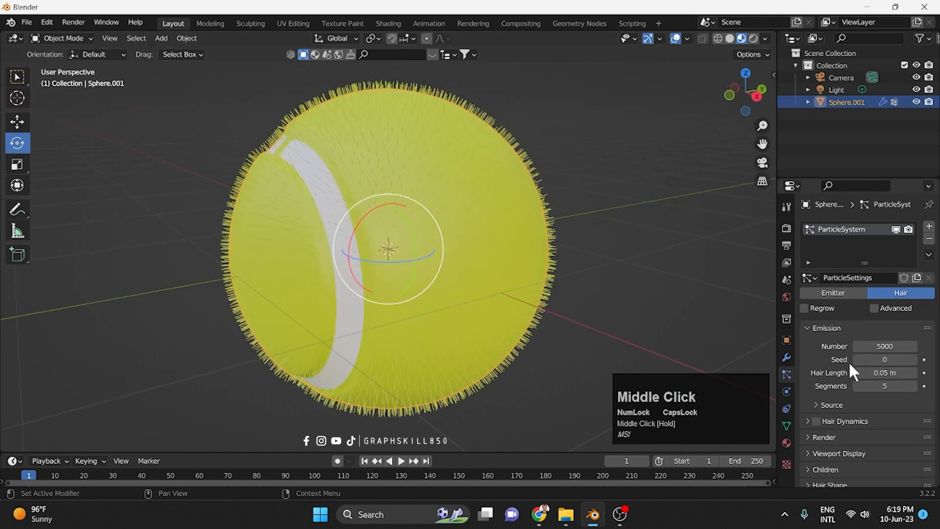
middle_drag(887, 380, 888, 387)
scroll(876, 410, down, 3)
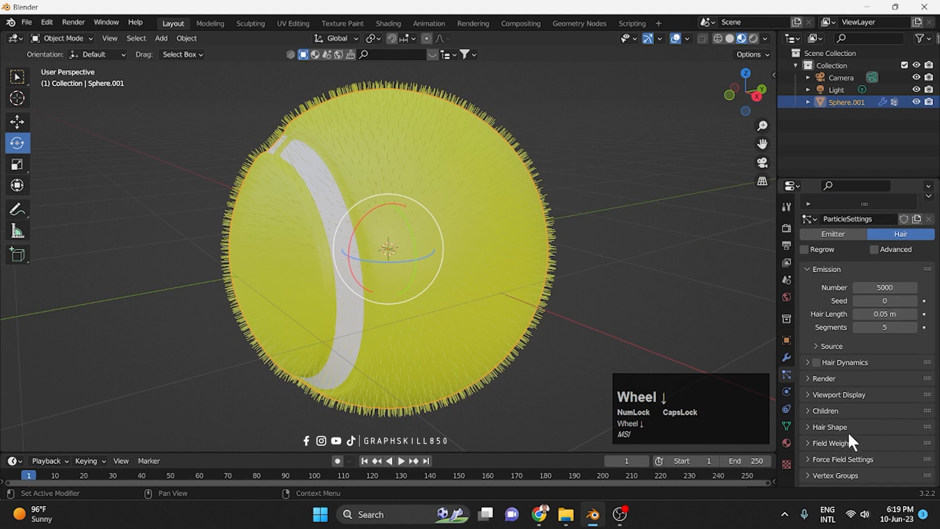
click(809, 411)
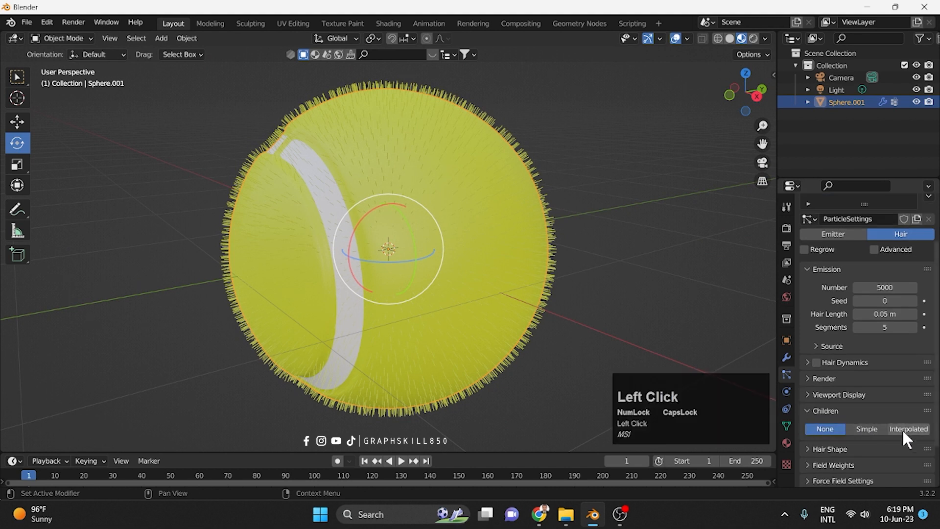
click(902, 428)
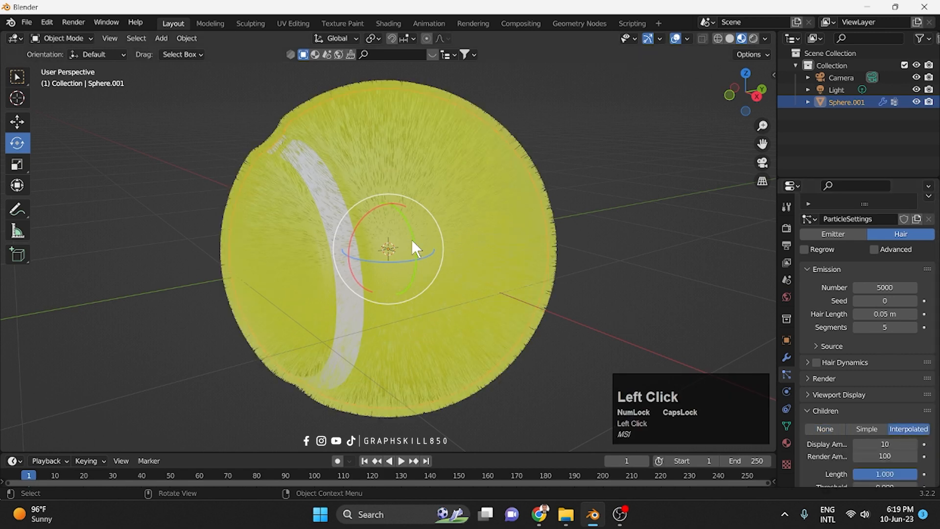
middle_drag(415, 248, 434, 262)
Enable the advanced hair settings and set the Brownian force in the hair physics to 0.05.
scroll(885, 412, down, 3)
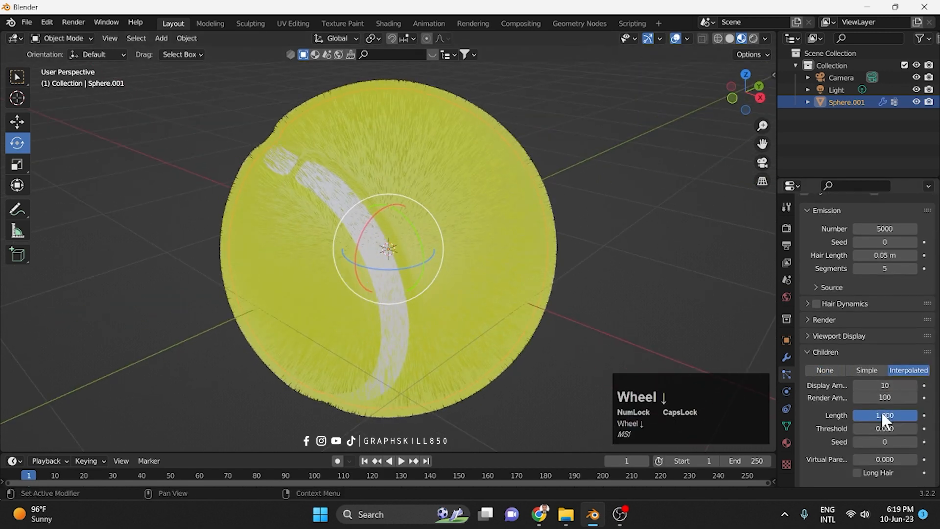
scroll(880, 410, down, 2)
scroll(825, 447, down, 2)
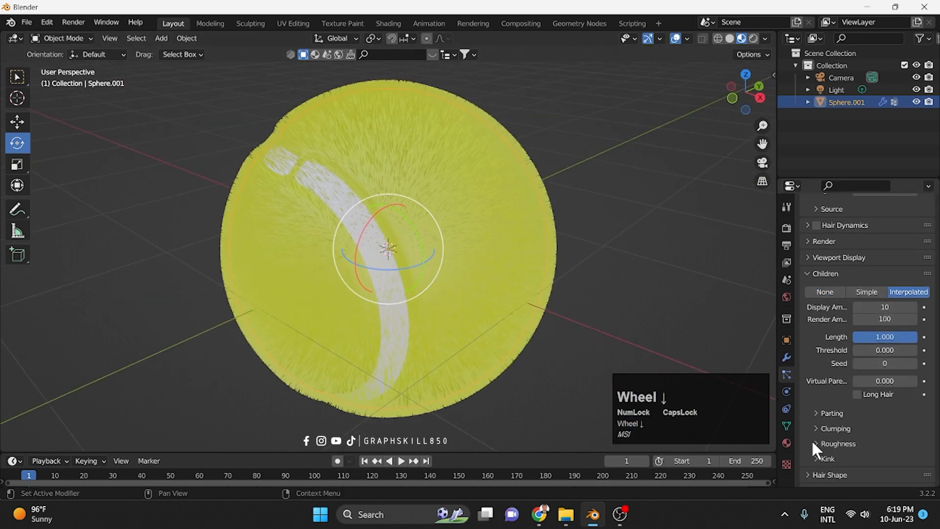
scroll(803, 422, down, 3)
scroll(810, 443, up, 3)
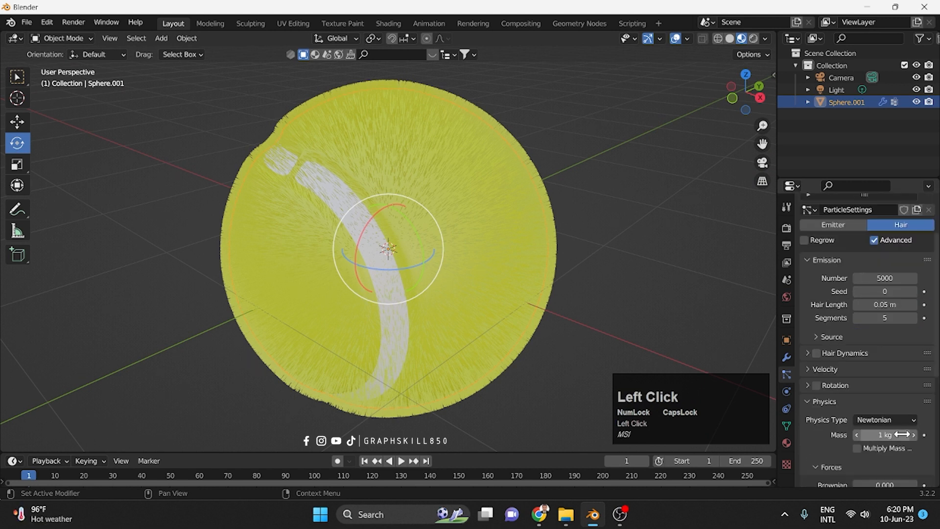
scroll(902, 434, down, 4)
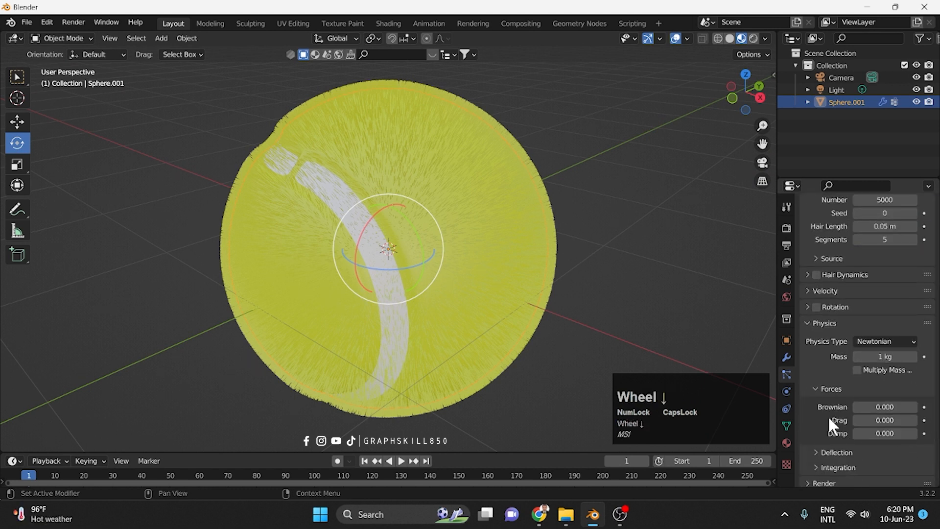
click(891, 408)
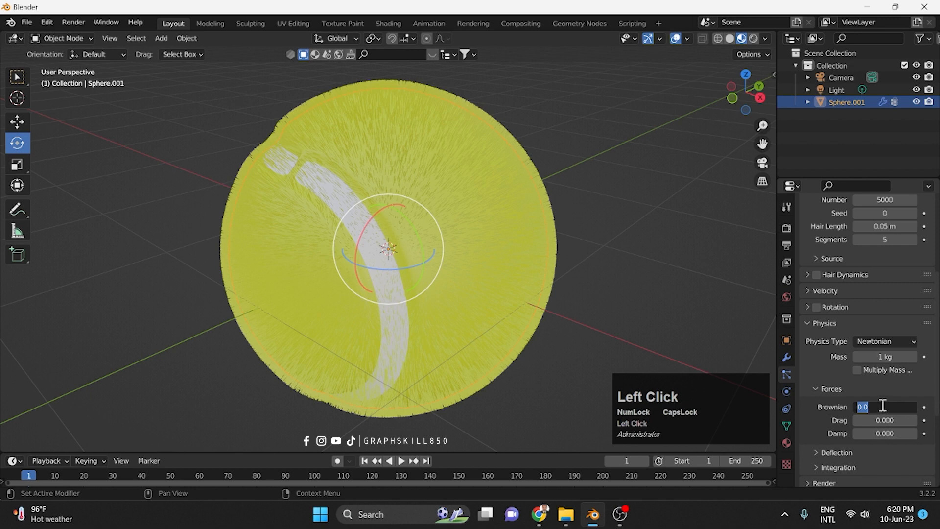
text(5)
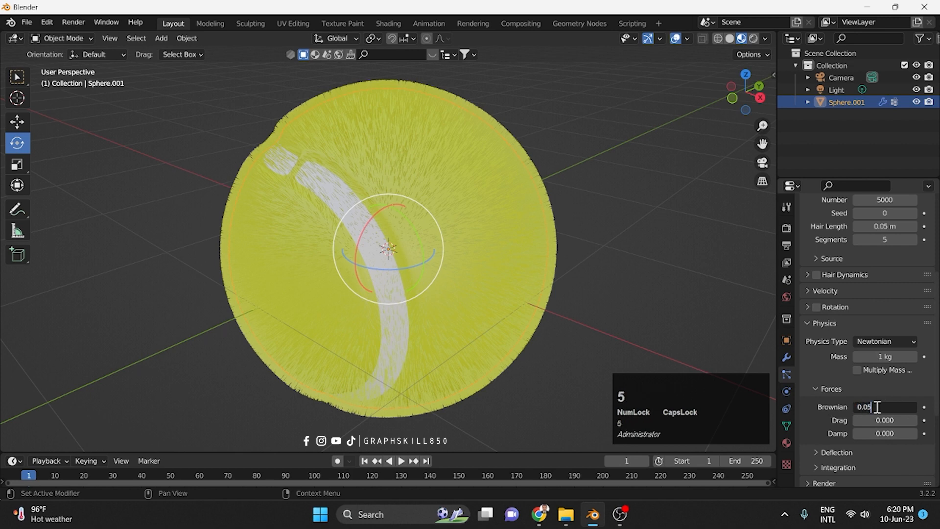
key(Return)
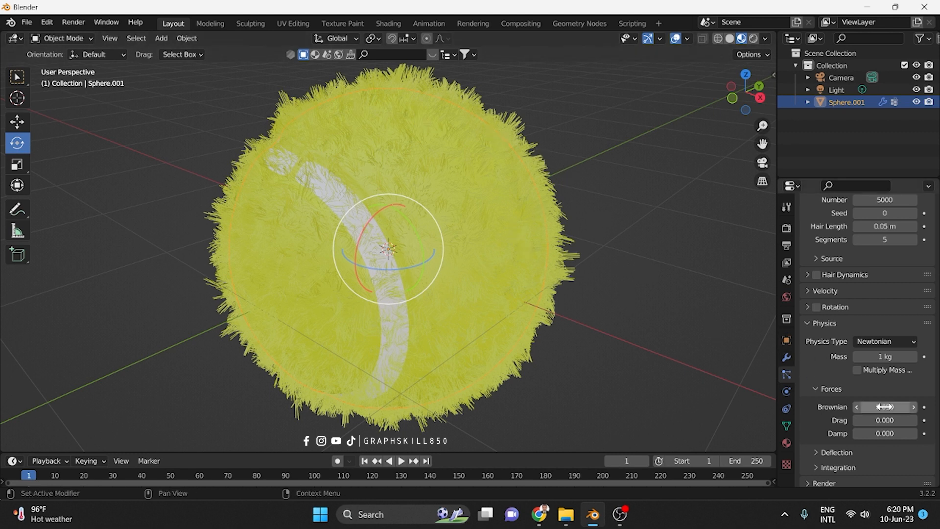
Try a weaker Brownian force of 0.005 on the hair and check the fuzz around the ball.
click(886, 407)
click(867, 406)
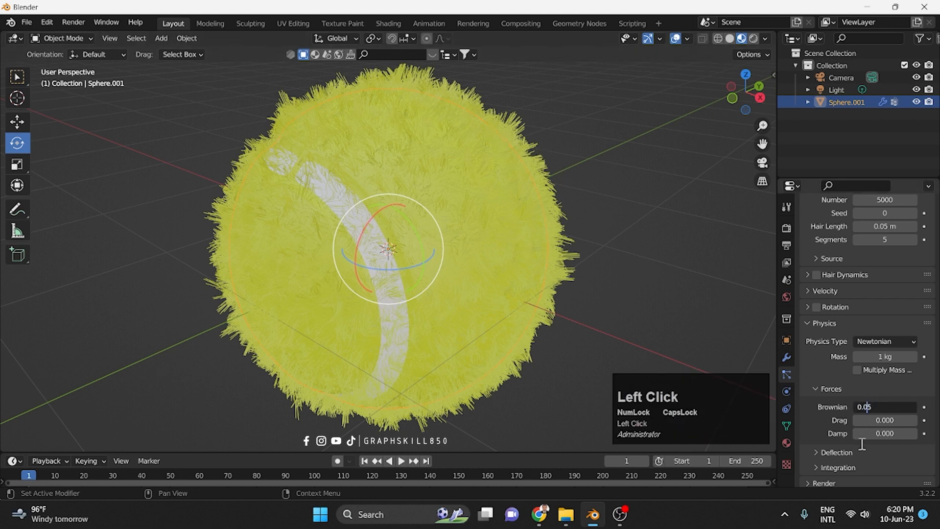
text(0)
key(Return)
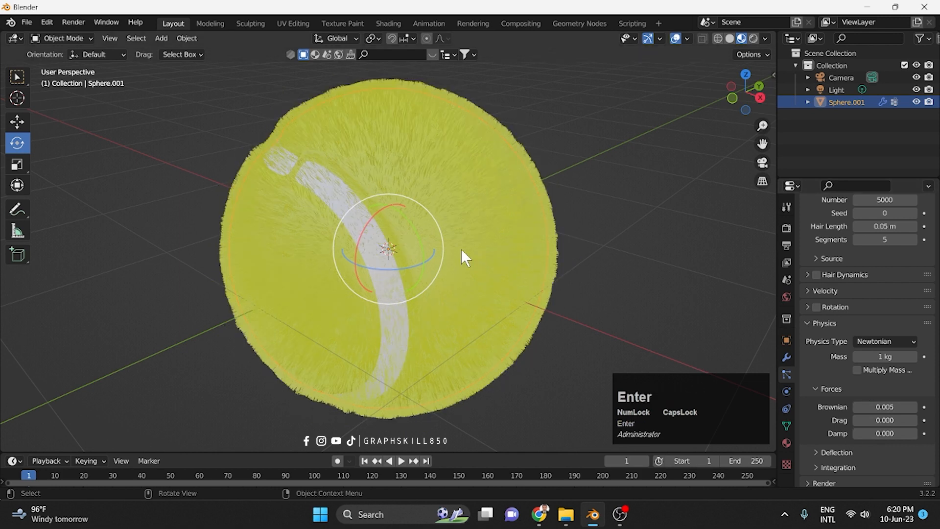
middle_drag(462, 256, 822, 390)
Set the hair's Brownian force to 0.008 and inspect the fuzz along the seam.
click(893, 408)
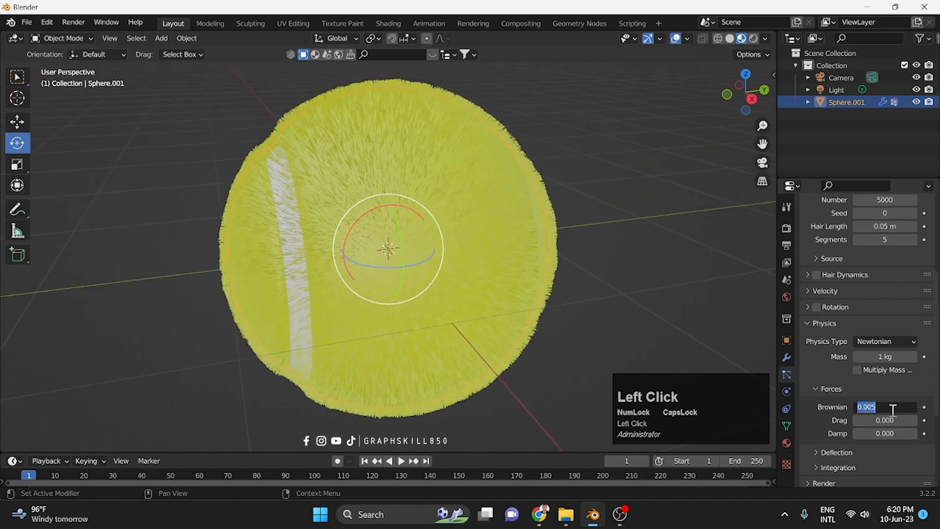
click(873, 407)
text(8)
click(888, 424)
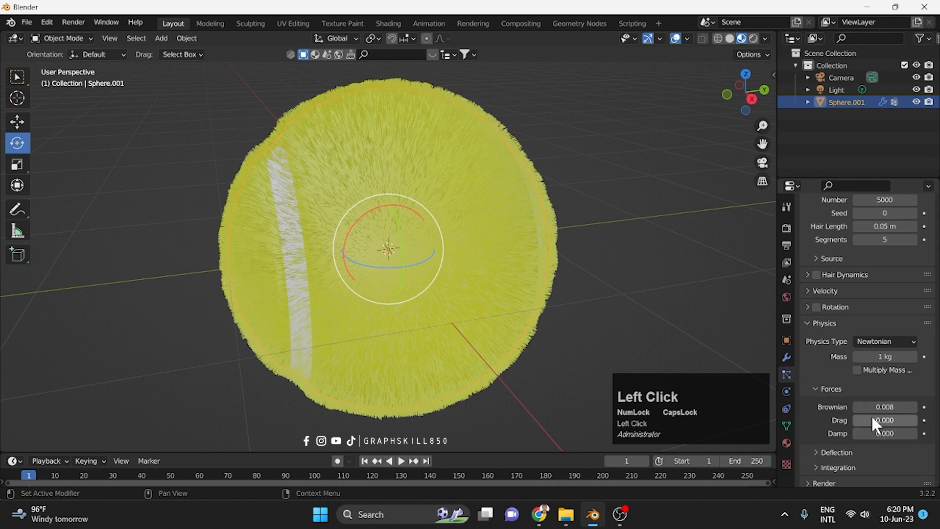
middle_drag(380, 276, 430, 283)
Try limiting the hair density with the vertex group named Group, and clear the assignment after inspecting the ball.
scroll(914, 388, down, 5)
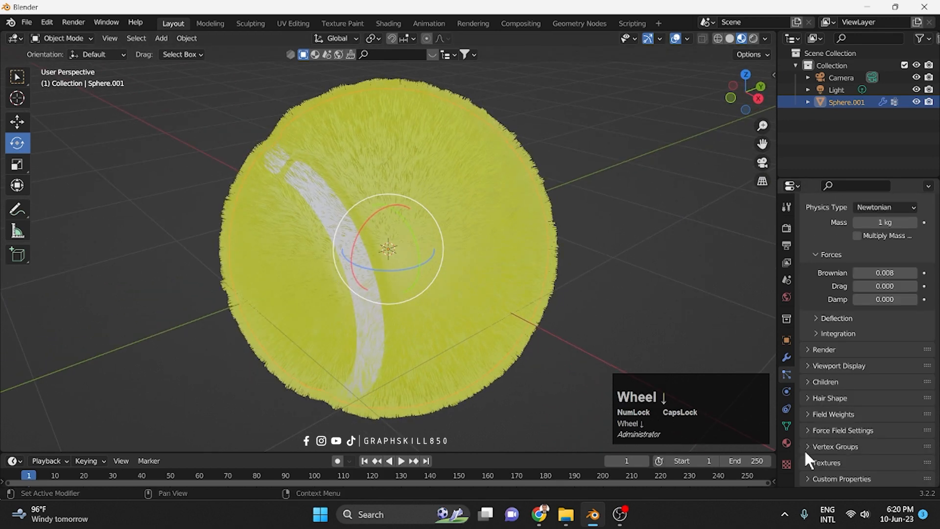
click(807, 446)
scroll(813, 443, down, 2)
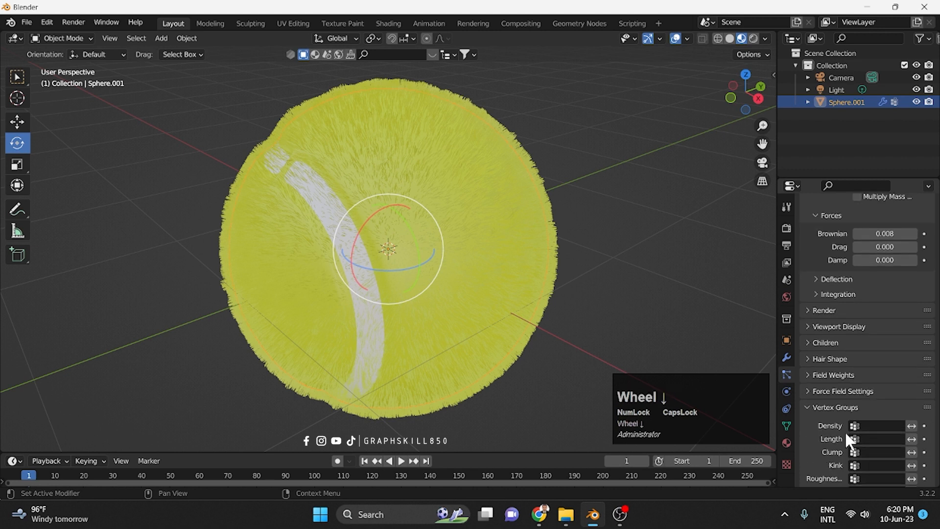
click(886, 425)
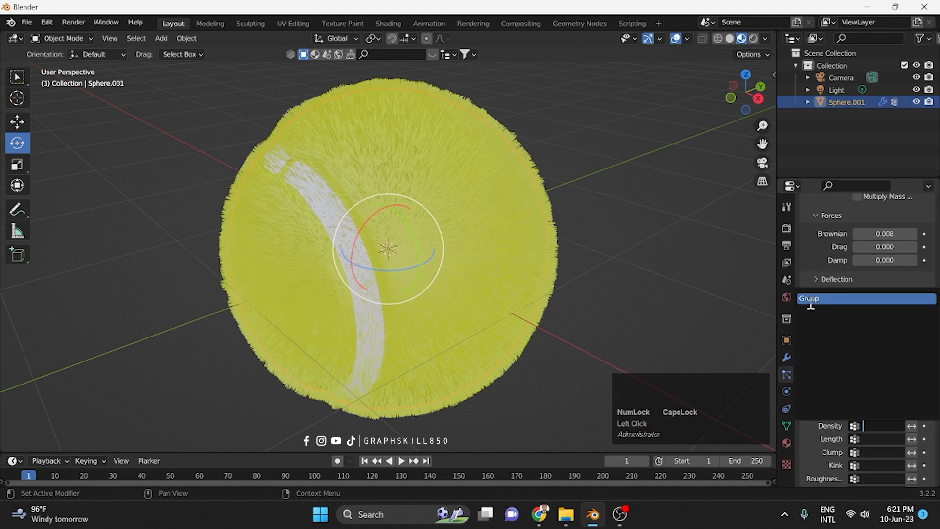
click(810, 300)
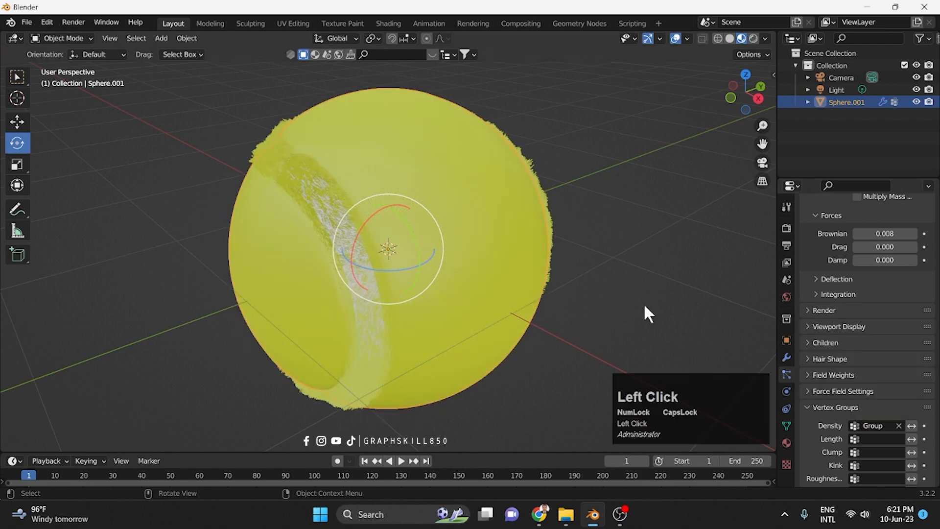
middle_drag(403, 306, 329, 291)
click(898, 426)
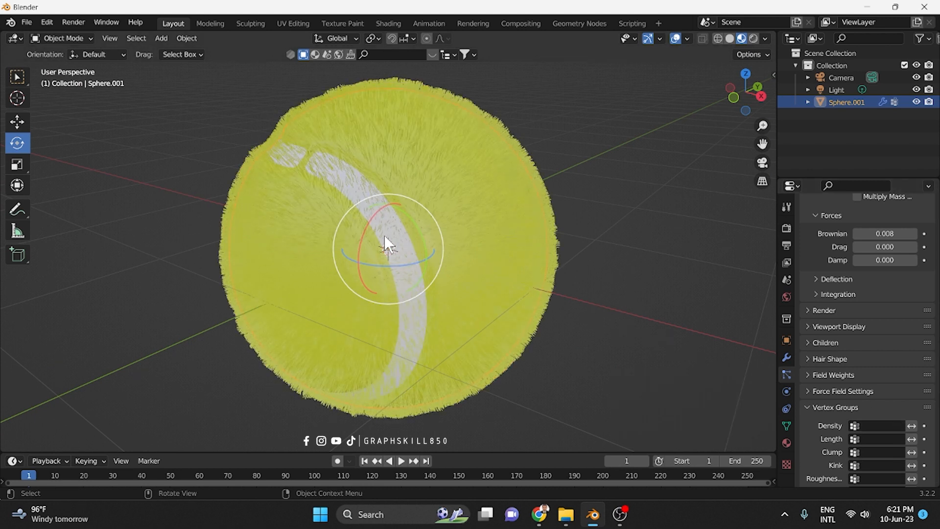
Assign the vertex group named Group to the hair density and invert it so the seam stays free of hair.
click(872, 426)
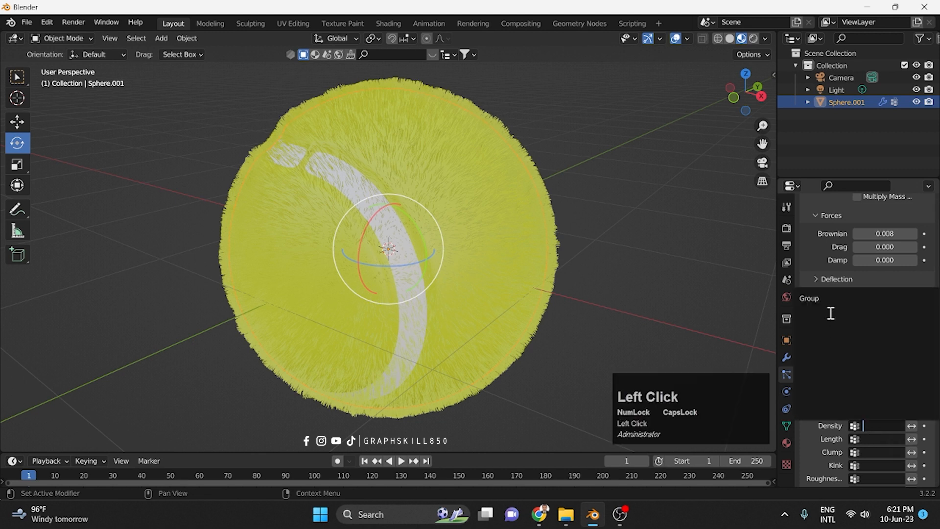
click(810, 297)
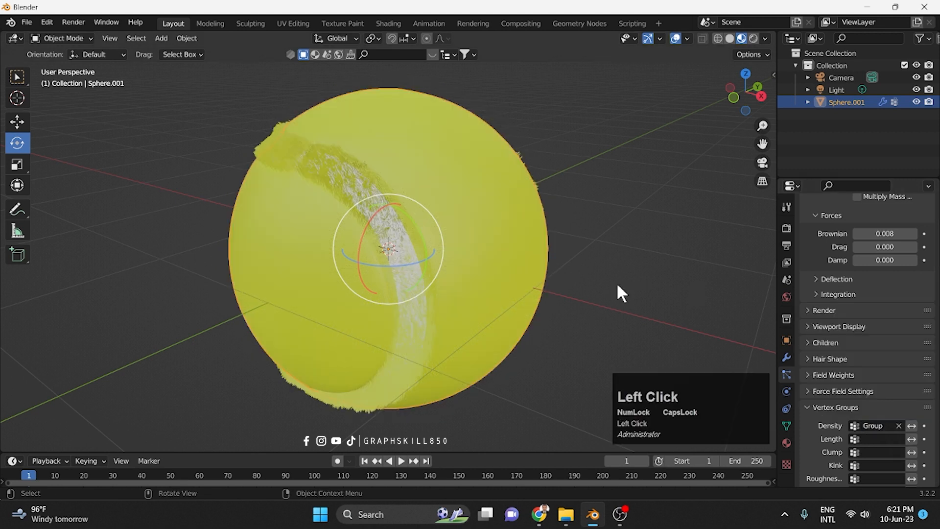
click(911, 425)
middle_drag(499, 289, 474, 269)
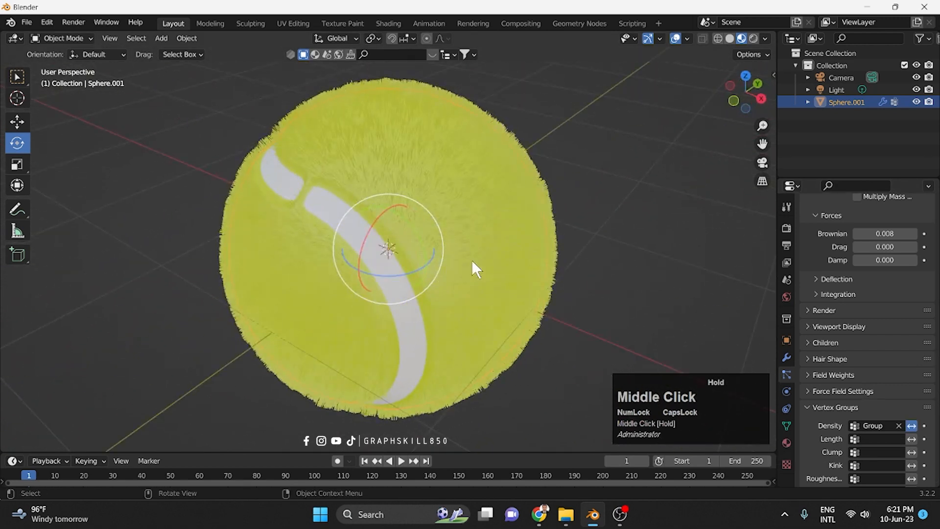
Switch the scene's render engine to Cycles and its device to GPU Compute.
click(786, 228)
scroll(791, 237, up, 1)
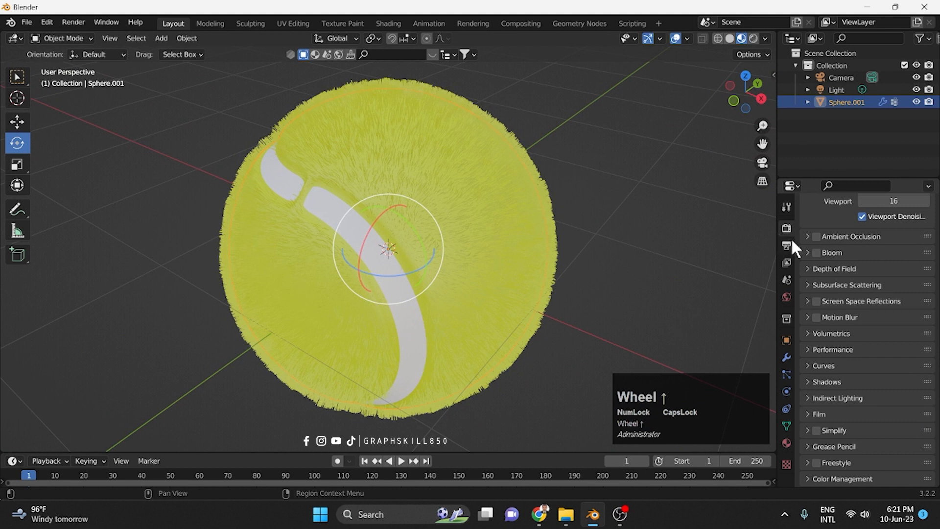
scroll(909, 236, up, 3)
click(882, 225)
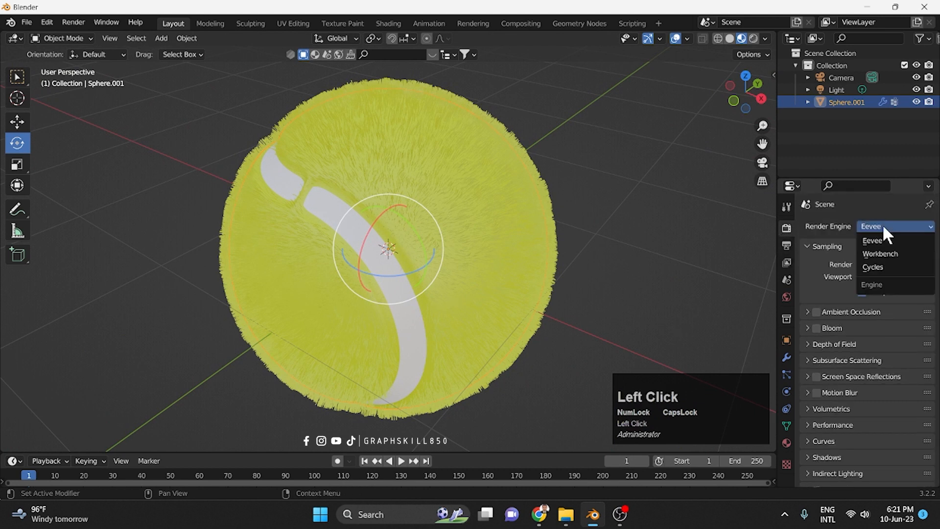
click(878, 267)
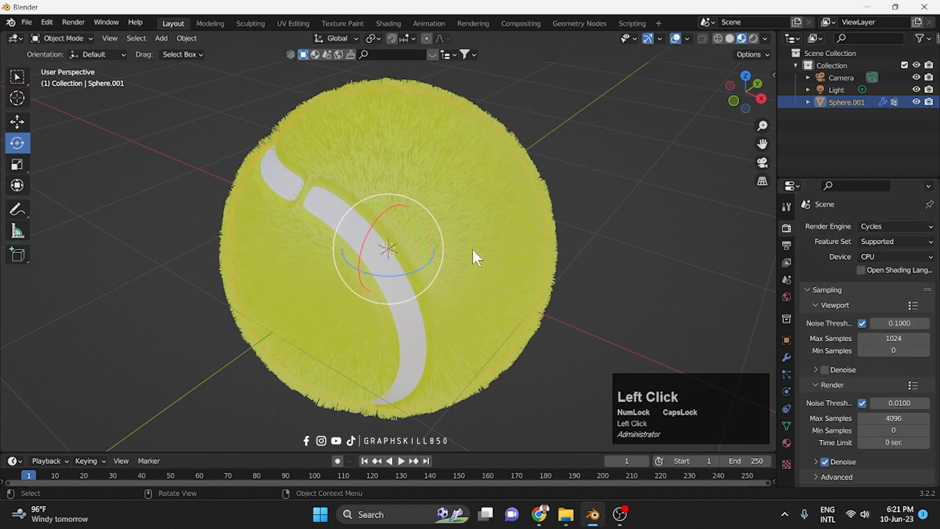
click(888, 255)
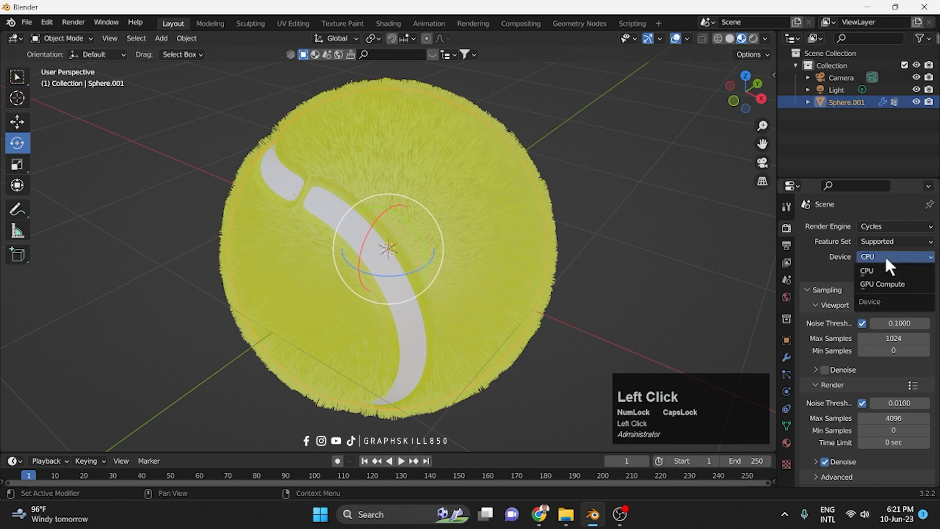
click(879, 282)
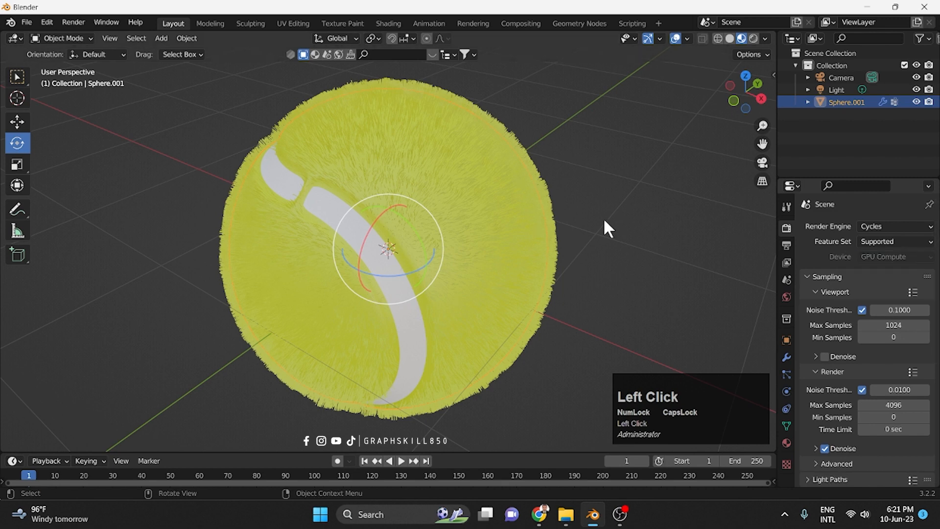
Show the viewport in rendered shading and examine how the fuzzy ball looks in Cycles.
click(752, 38)
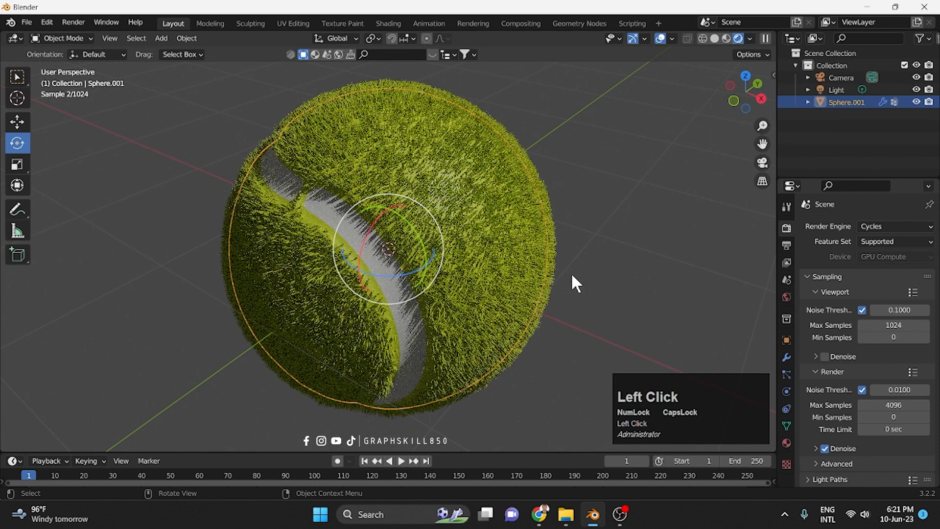
scroll(435, 264, down, 2)
scroll(394, 279, up, 1)
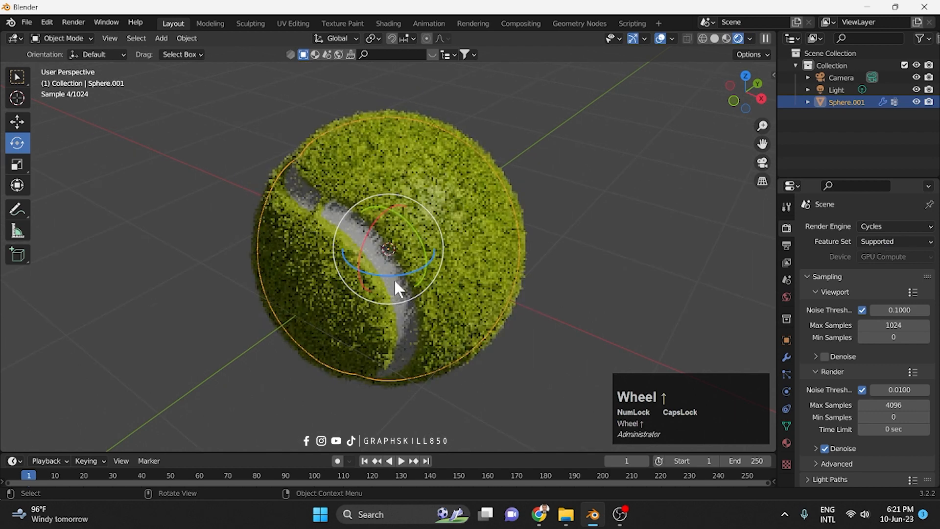
Render a still image of the tennis ball and examine the result as it renders.
click(74, 22)
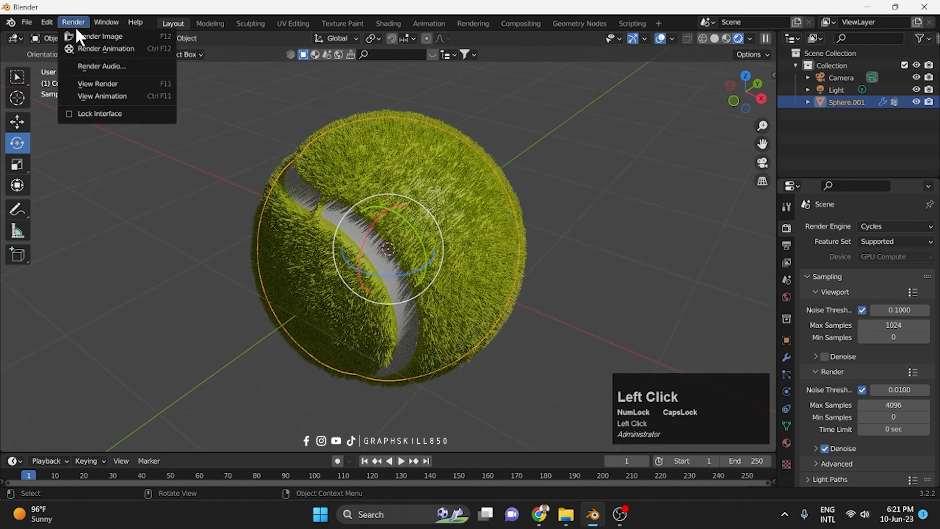
click(86, 35)
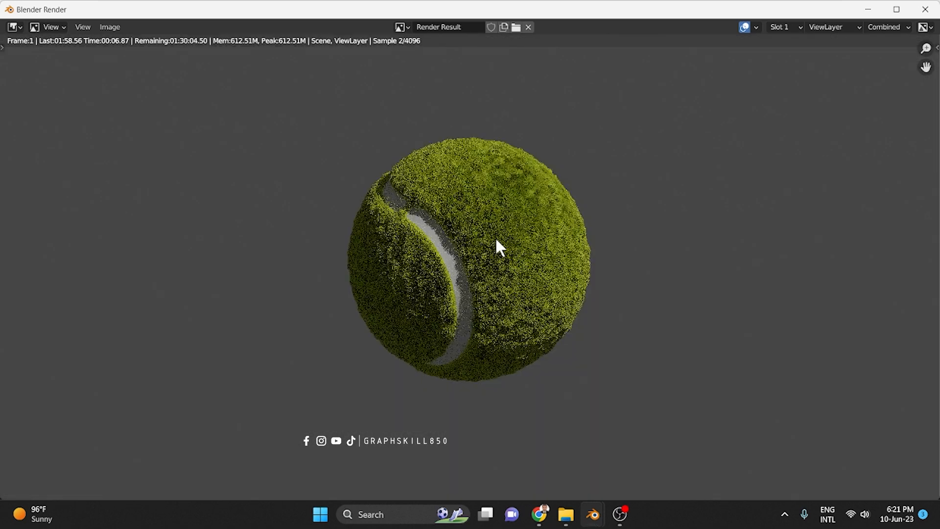
scroll(504, 309, down, 1)
scroll(480, 309, up, 1)
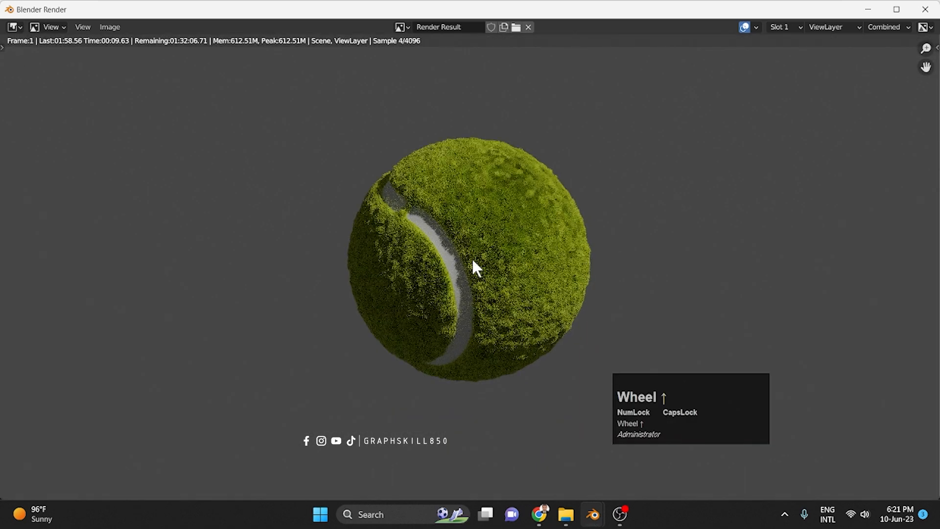